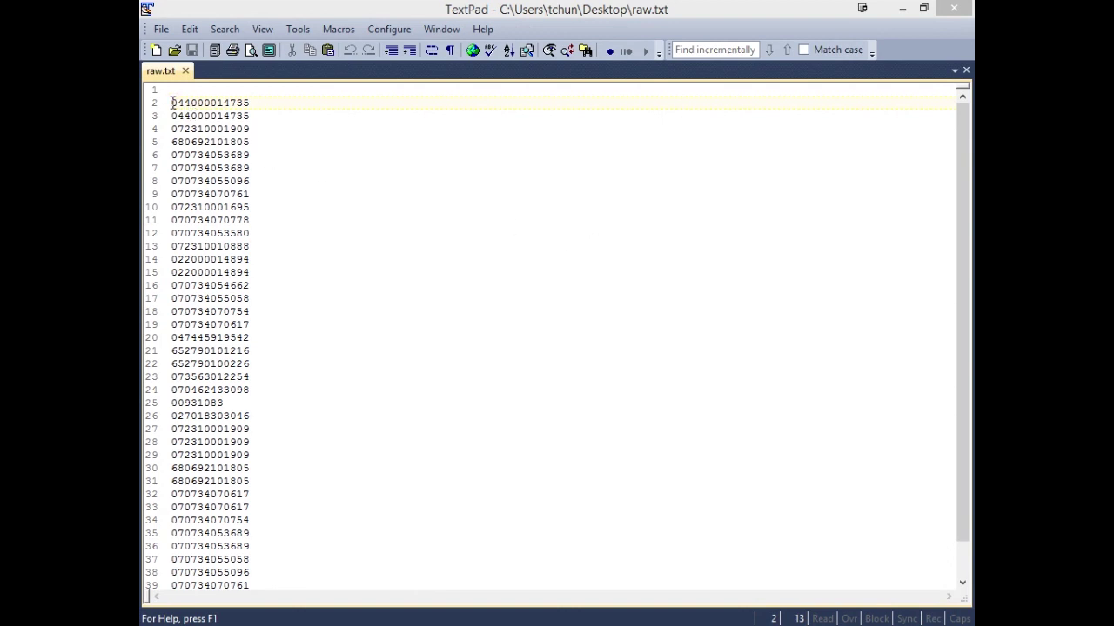
Step: Select all 40 part-number lines in TextPad, then minimize TextPad to reveal Book4
{"action": "left_click", "coordinate": [172, 102]}
{"action": "scroll", "coordinate": [381, 255], "scroll_direction": "down", "scroll_amount": 7}
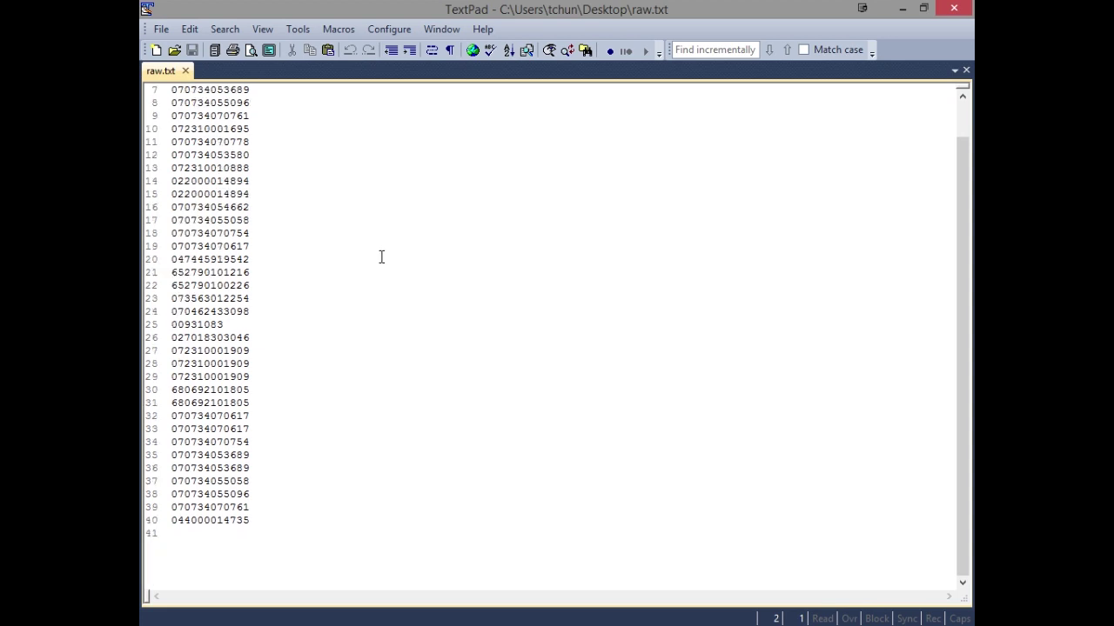
{"action": "scroll", "coordinate": [372, 395], "scroll_direction": "up", "scroll_amount": 7}
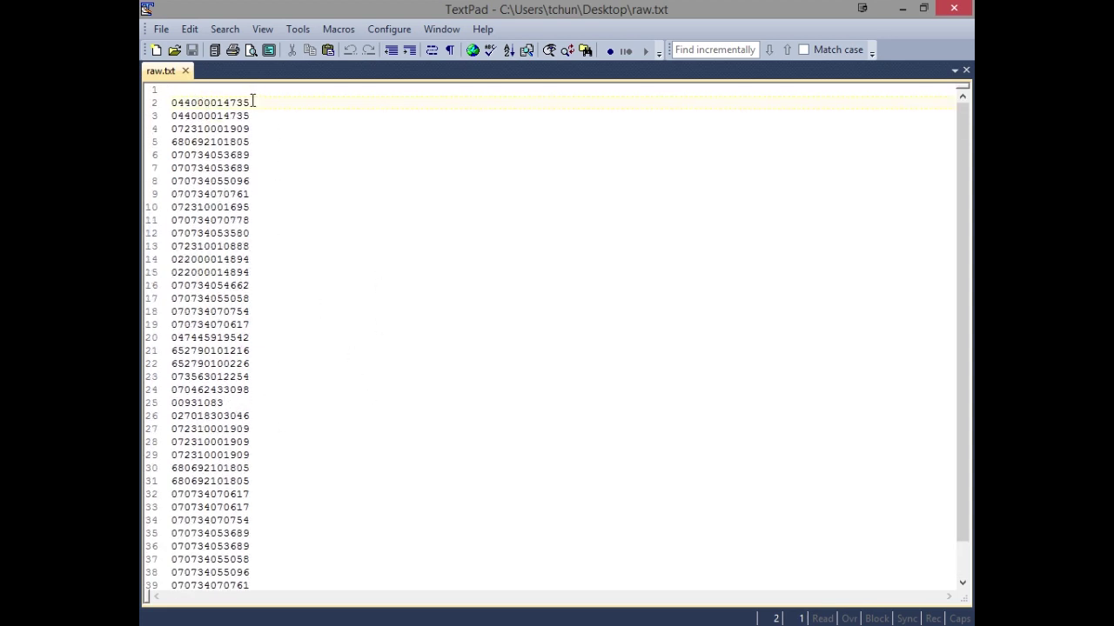
{"action": "left_click", "coordinate": [253, 103]}
{"action": "key", "text": "ctrl+a"}
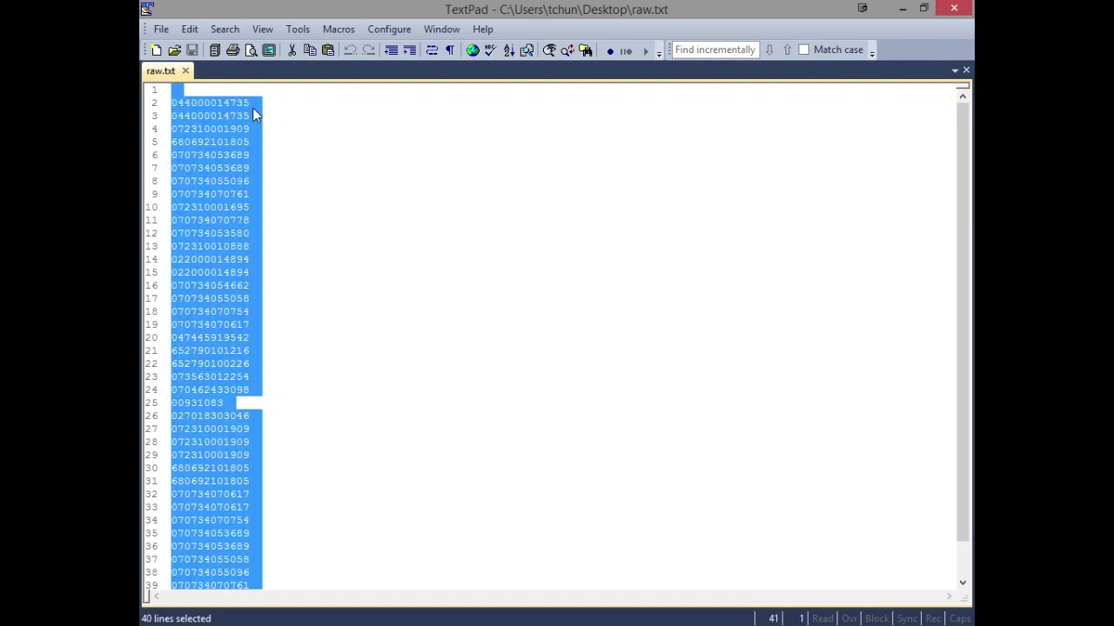
{"action": "left_click", "coordinate": [902, 8]}
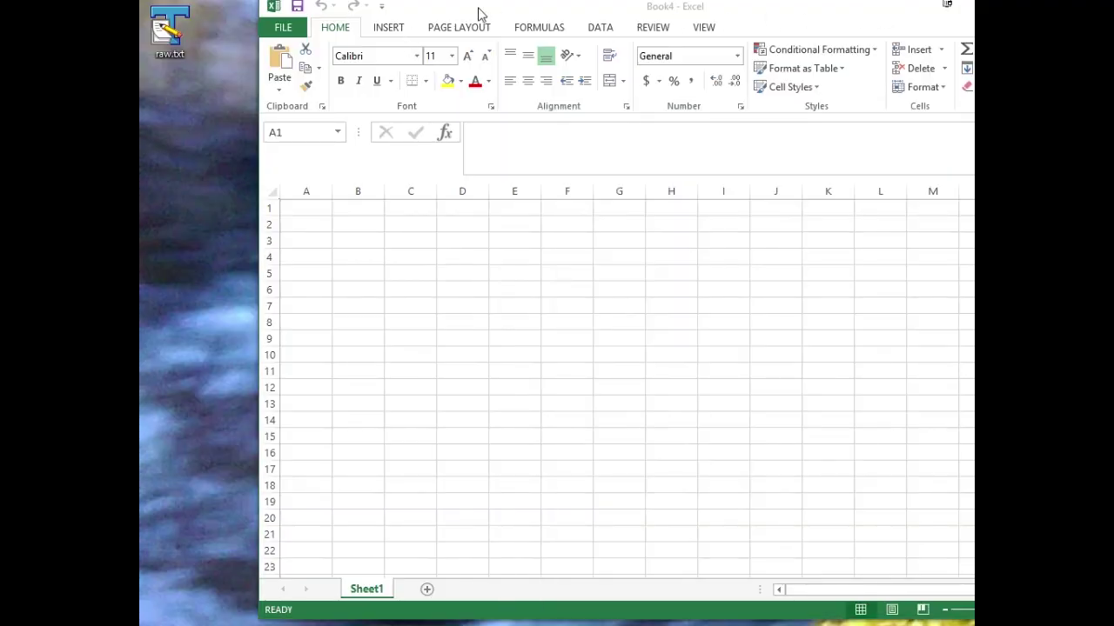
Step: Maximize the Excel window and paste the part numbers into column A
{"action": "left_click_drag", "start_coordinate": [457, 12], "coordinate": [375, 26]}
{"action": "double_click", "coordinate": [375, 26]}
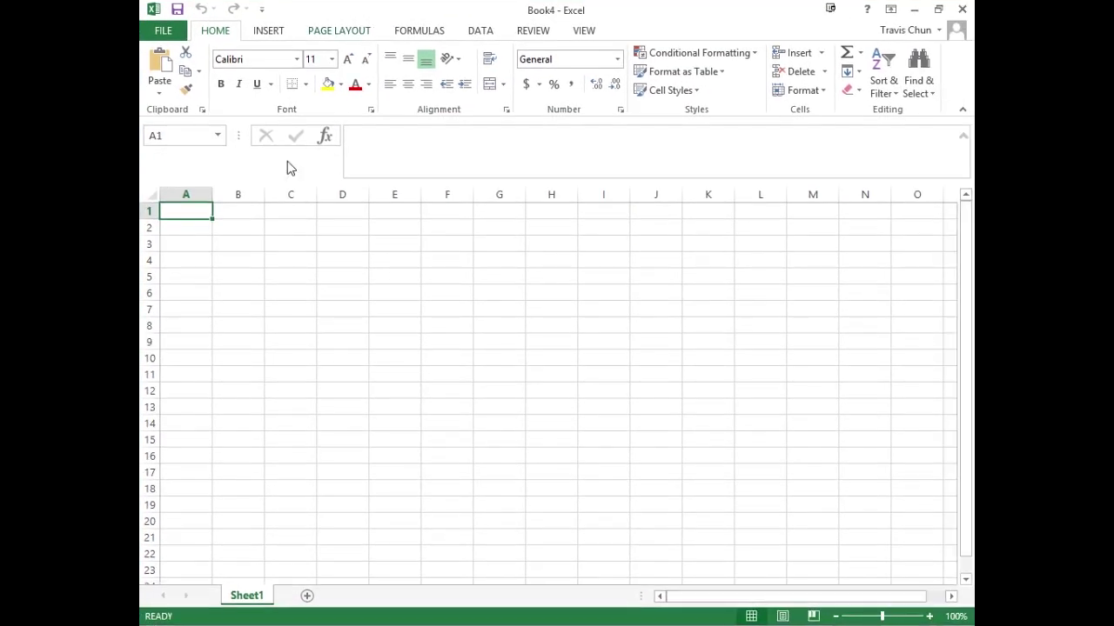
{"action": "left_click", "coordinate": [193, 195]}
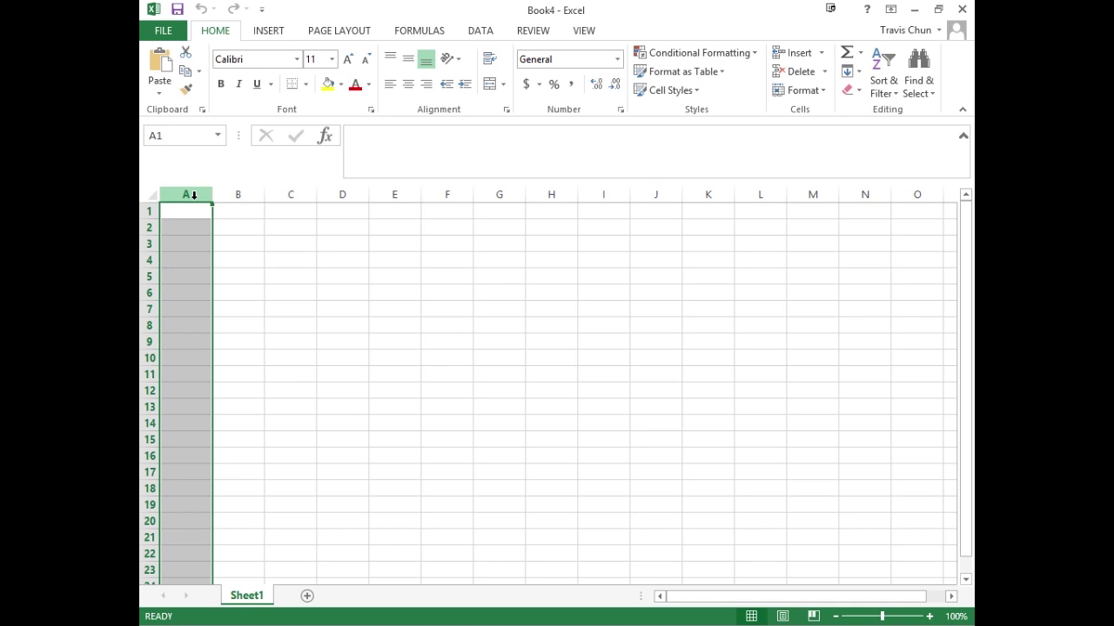
{"action": "key", "text": "ctrl+v"}
{"action": "left_click", "coordinate": [526, 363]}
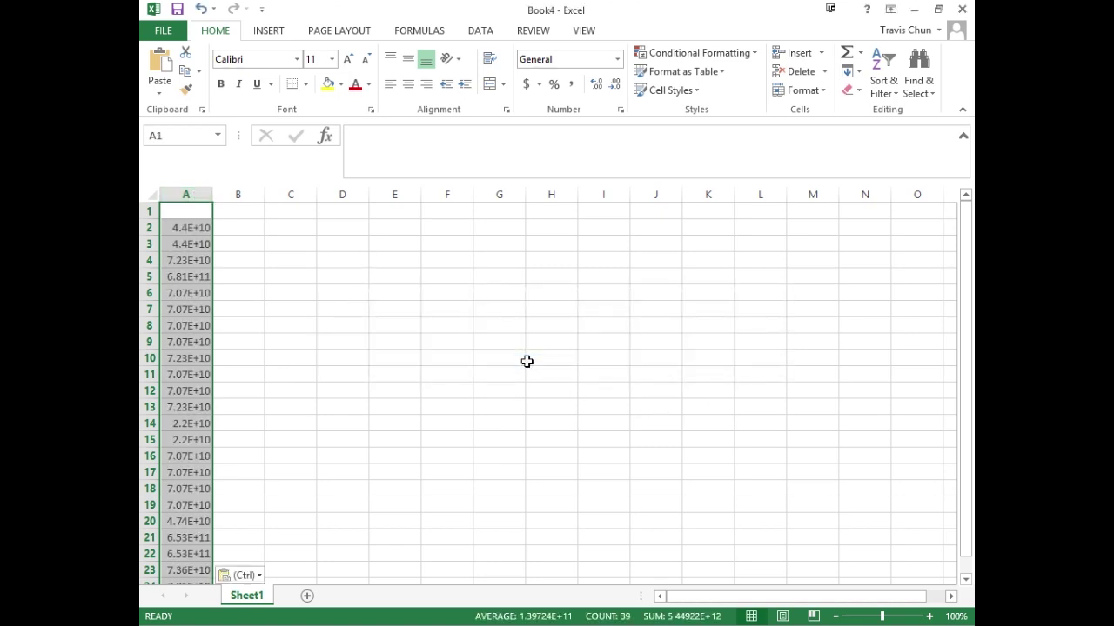
Step: Widen column A and enter the heading 'Part Numbers' in A1
{"action": "left_click_drag", "start_coordinate": [213, 189], "coordinate": [327, 192]}
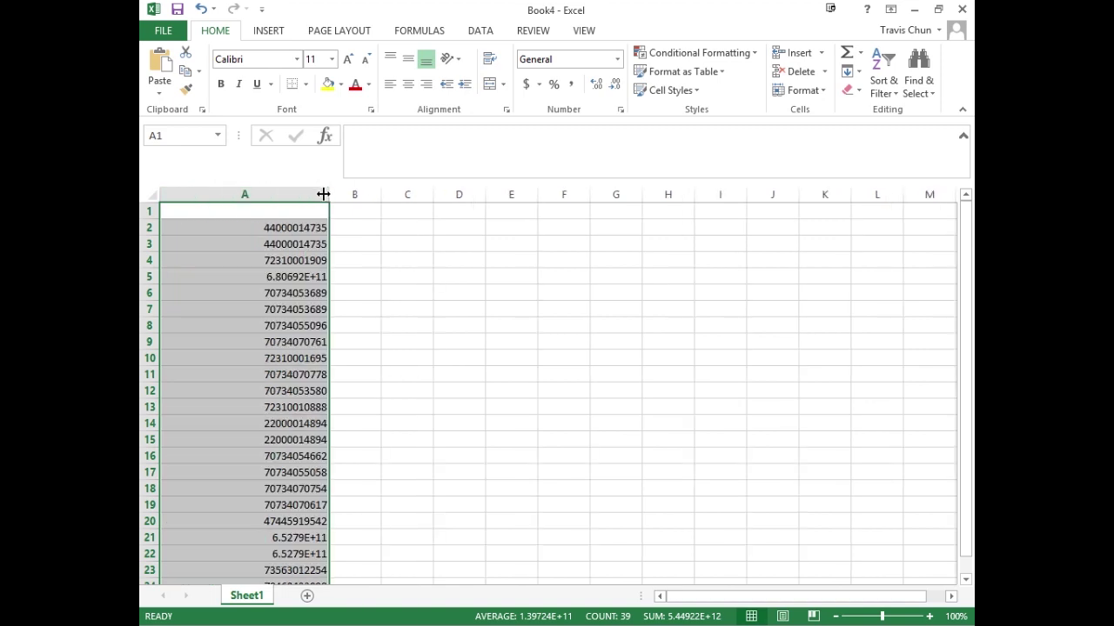
{"action": "left_click", "coordinate": [186, 211]}
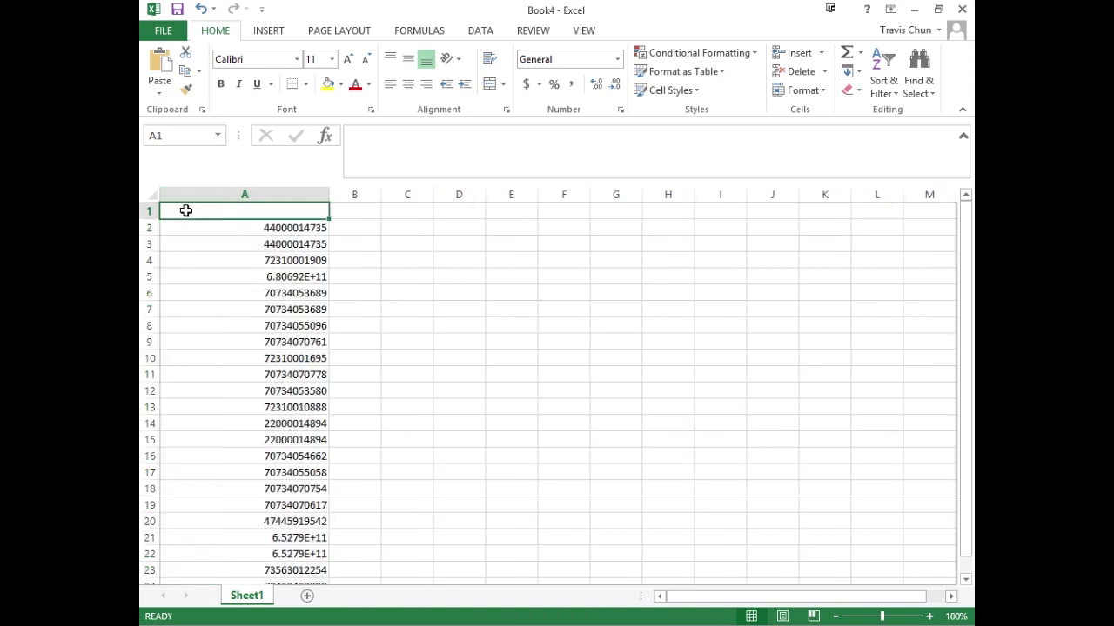
{"action": "type", "text": "Pa"}
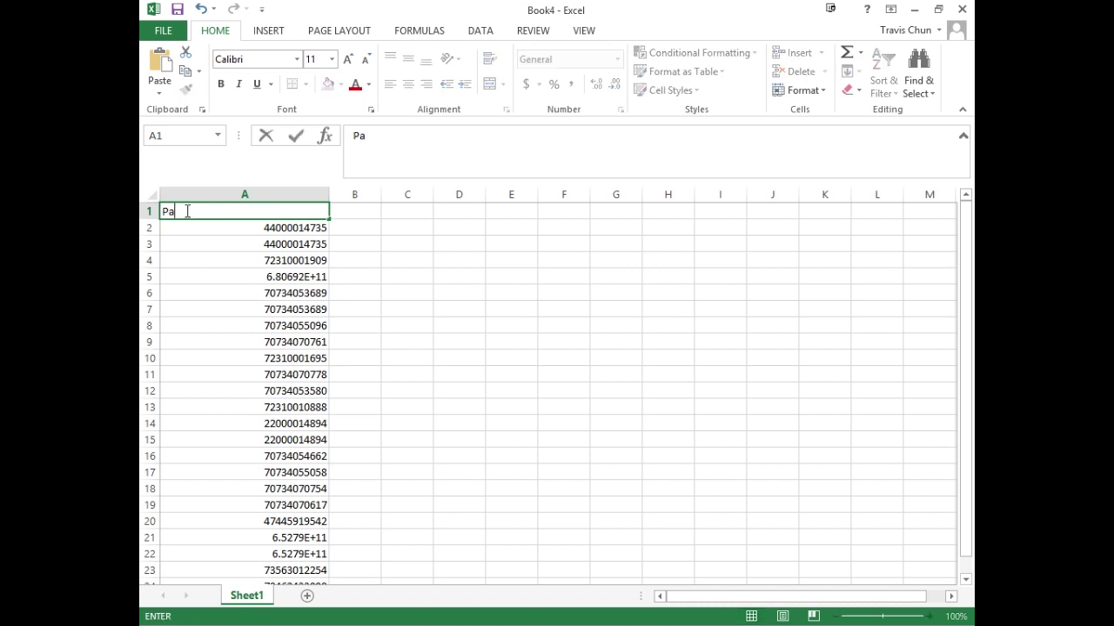
{"action": "type", "text": "rt NU"}
{"action": "key", "text": "BackSpace"}
{"action": "key", "text": "BackSpace"}
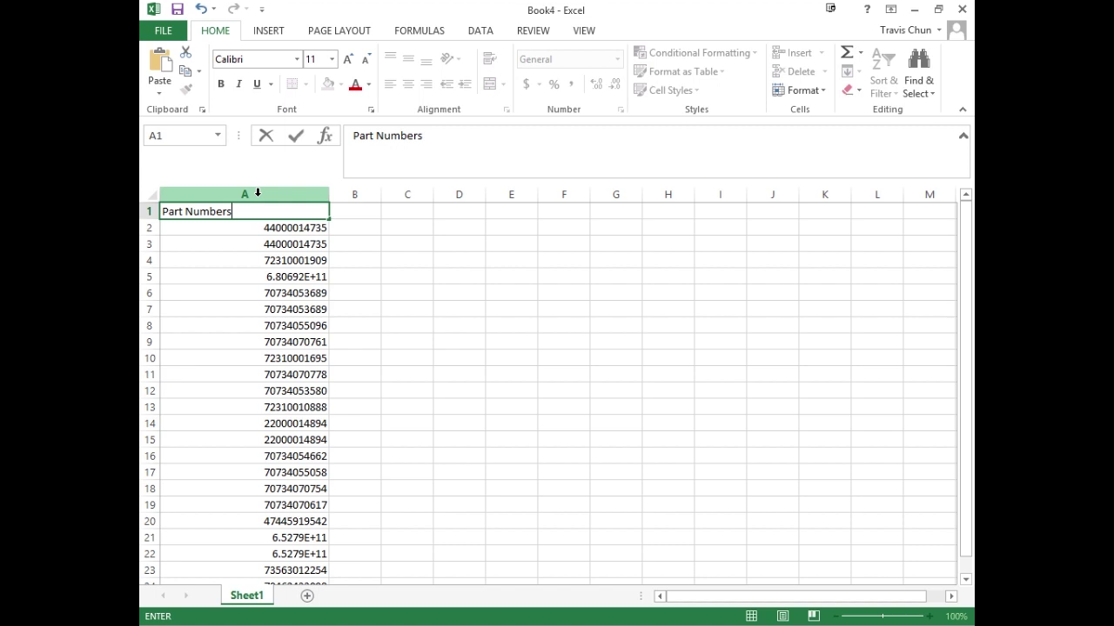
Step: Apply Data > Subtotal to column A using the Count function
{"action": "left_click", "coordinate": [219, 193]}
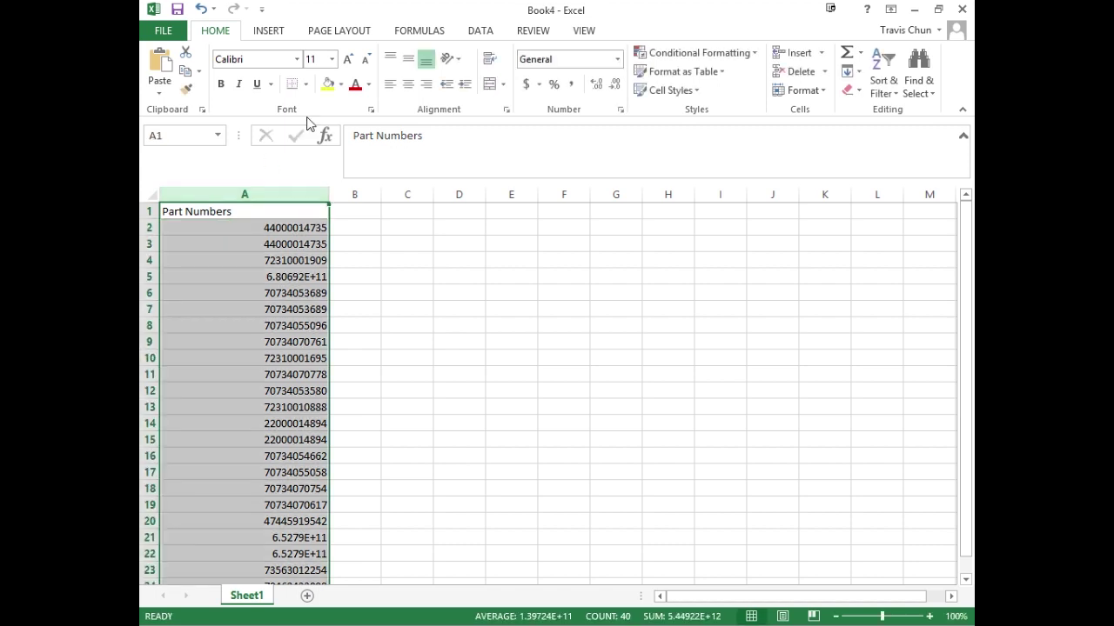
{"action": "left_click", "coordinate": [419, 34]}
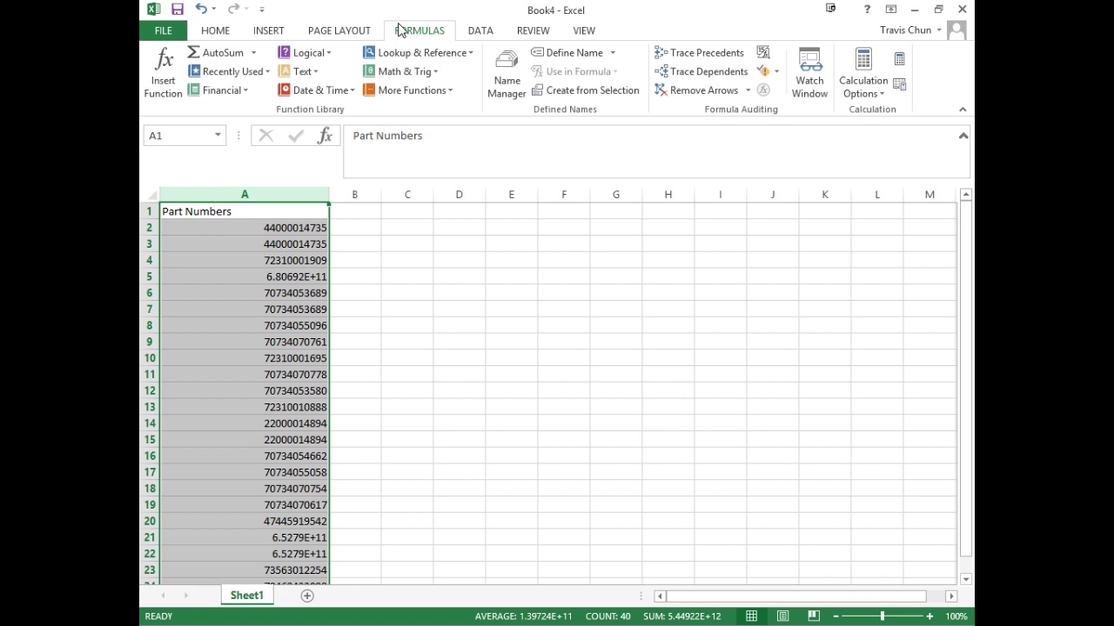
{"action": "left_click", "coordinate": [485, 33]}
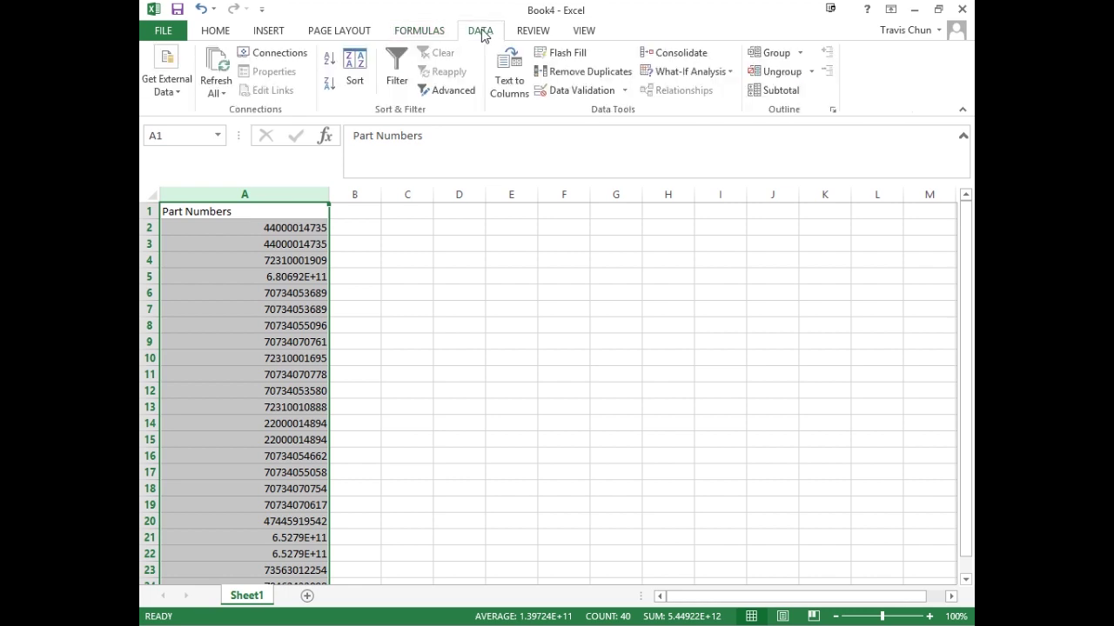
{"action": "left_click", "coordinate": [770, 96]}
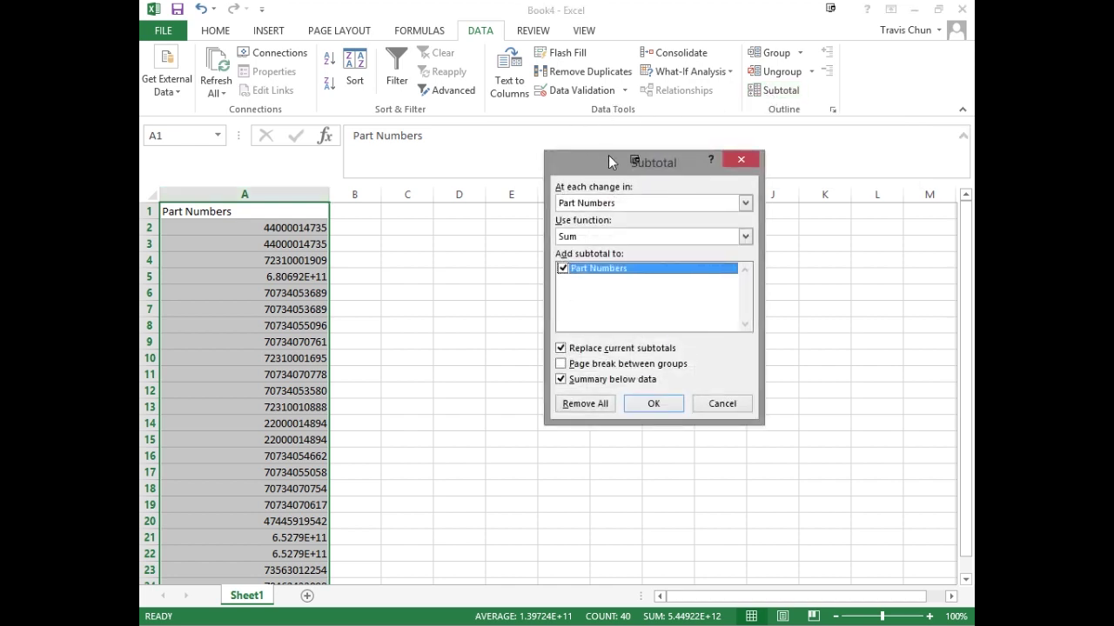
{"action": "left_click_drag", "start_coordinate": [608, 155], "coordinate": [432, 139]}
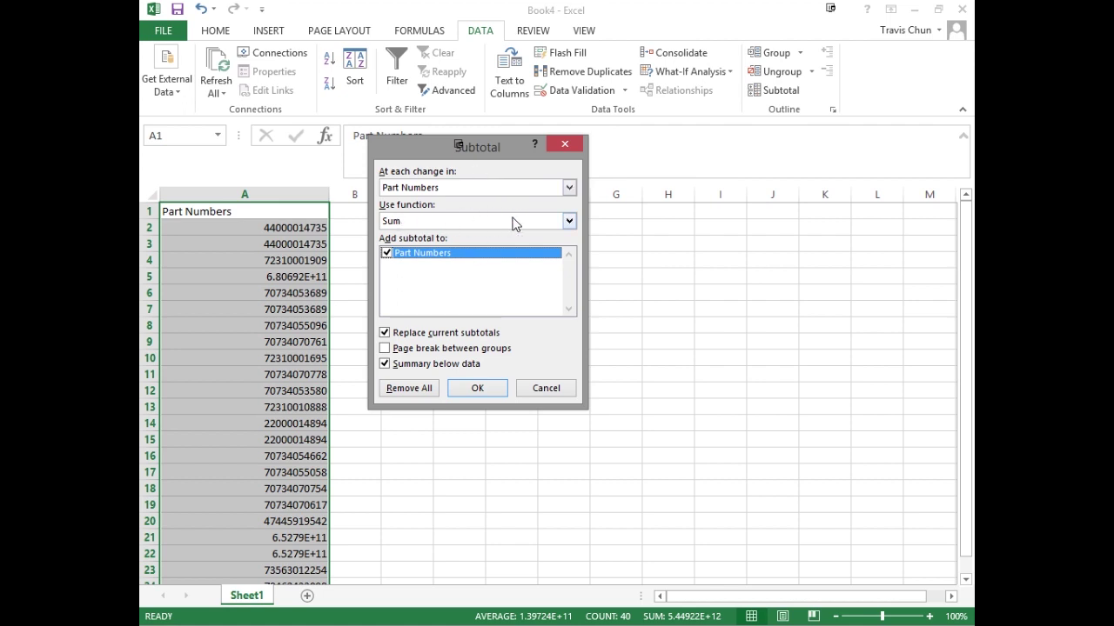
{"action": "left_click", "coordinate": [567, 222]}
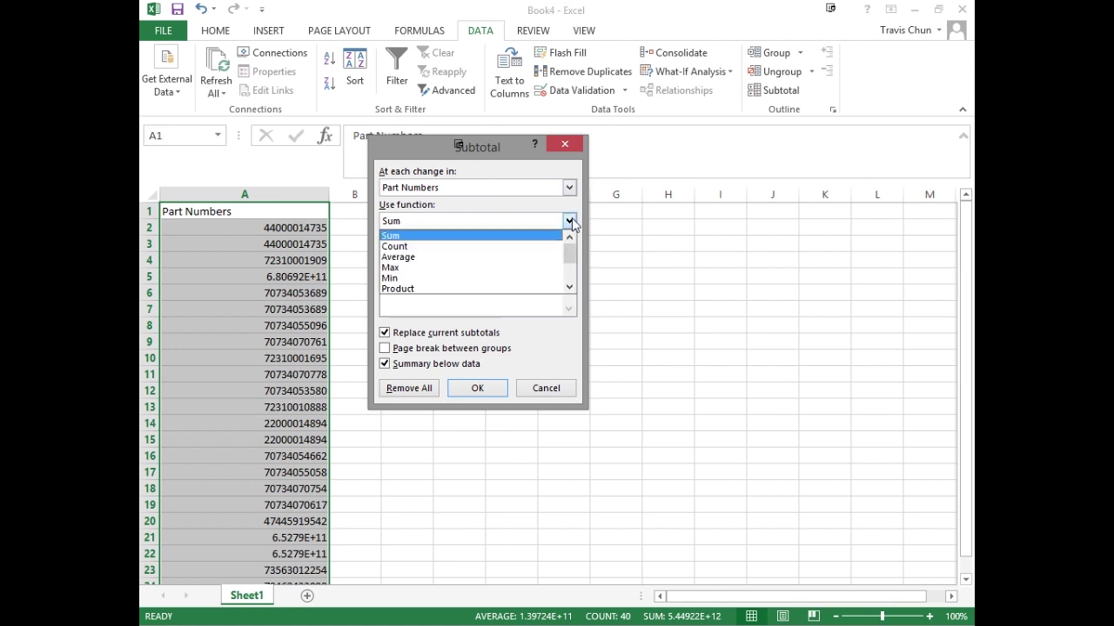
{"action": "left_click", "coordinate": [460, 247]}
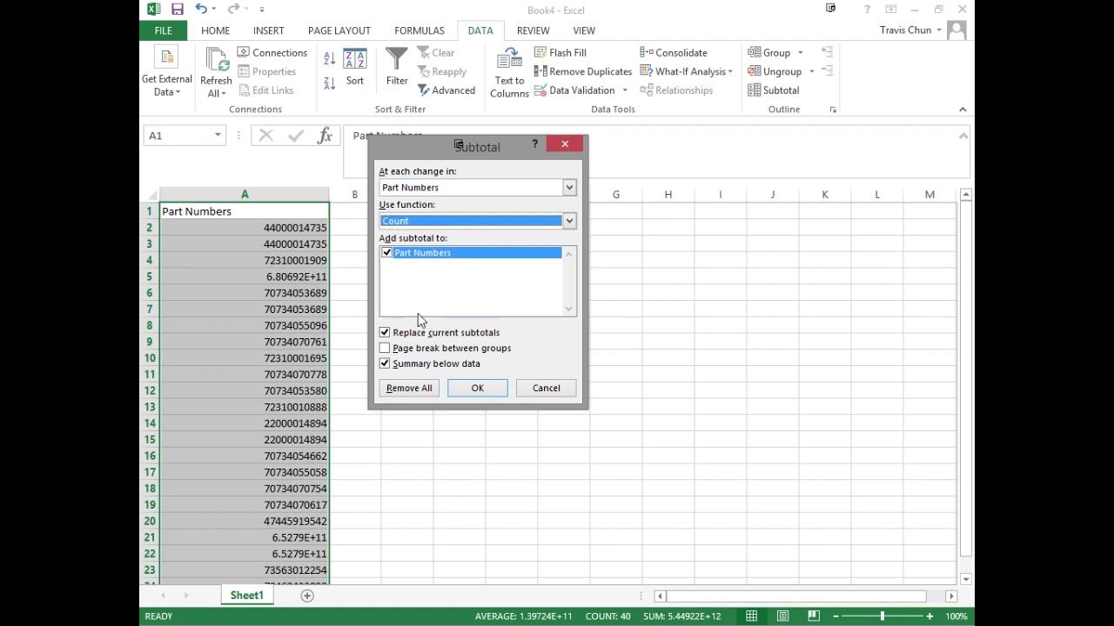
{"action": "left_click", "coordinate": [476, 388]}
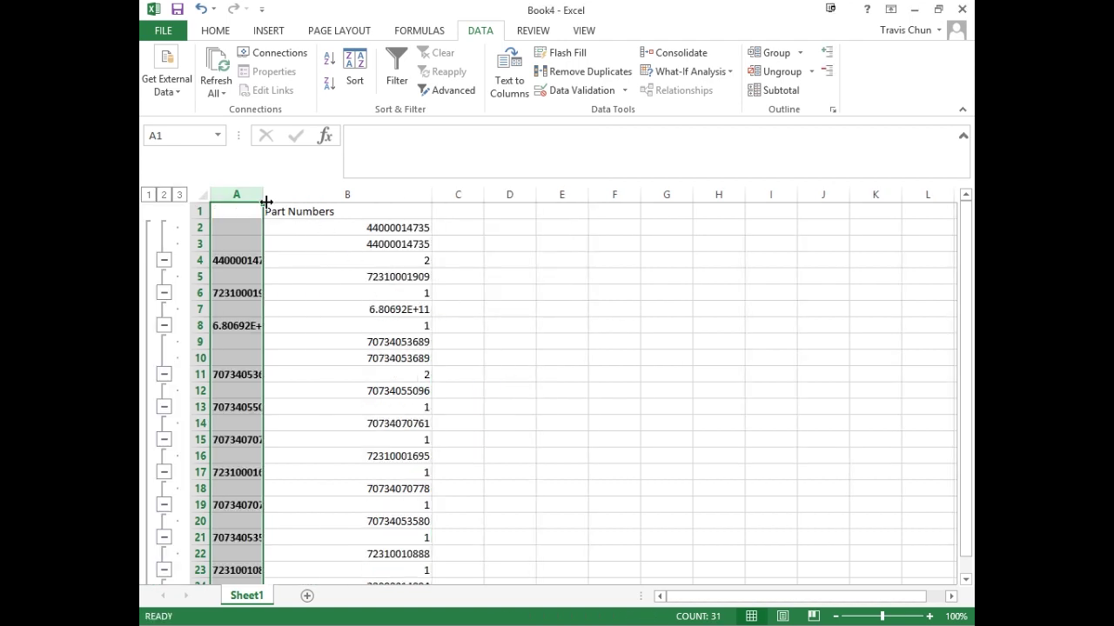
Step: Widen column A, review the counts down to Grand Count 39, then undo the subtotals
{"action": "left_click_drag", "start_coordinate": [263, 193], "coordinate": [346, 195]}
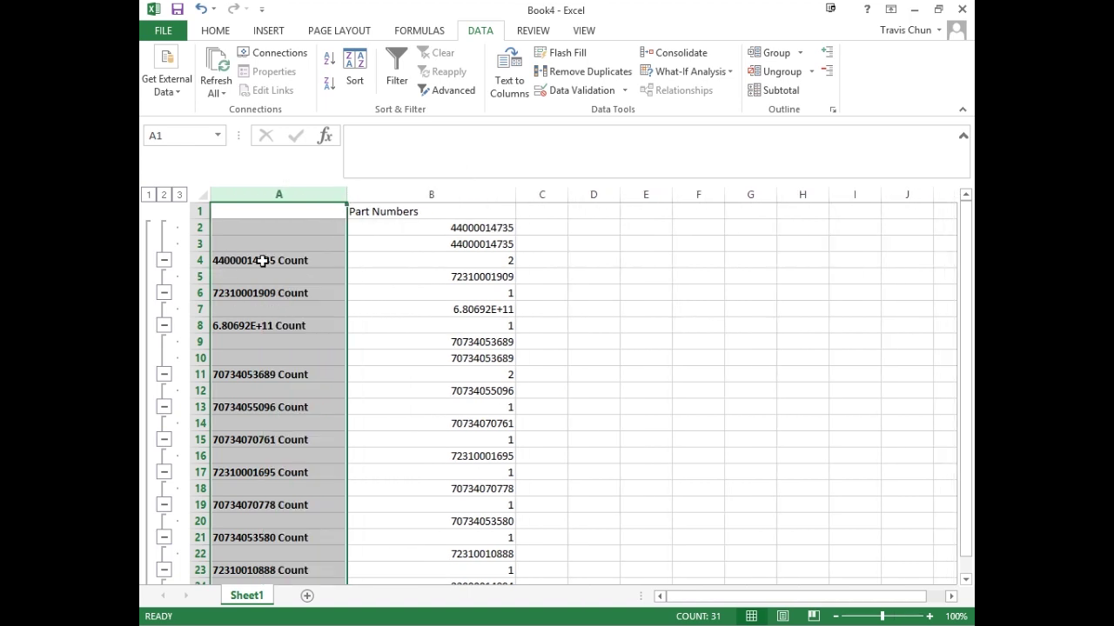
{"action": "left_click", "coordinate": [418, 262]}
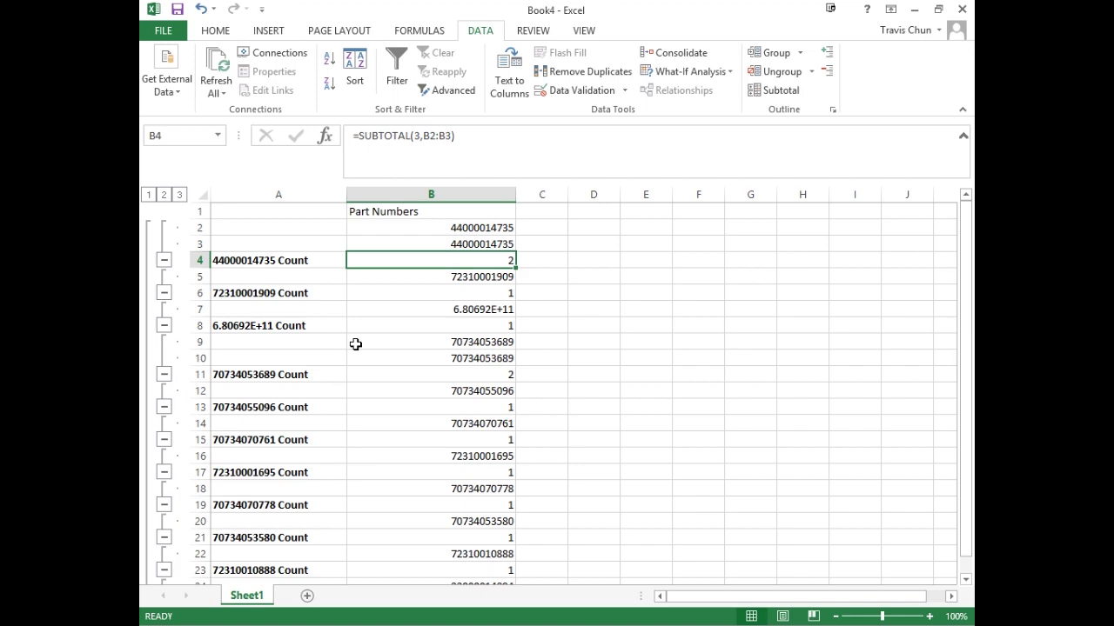
{"action": "scroll", "coordinate": [356, 344], "scroll_direction": "down", "scroll_amount": 7}
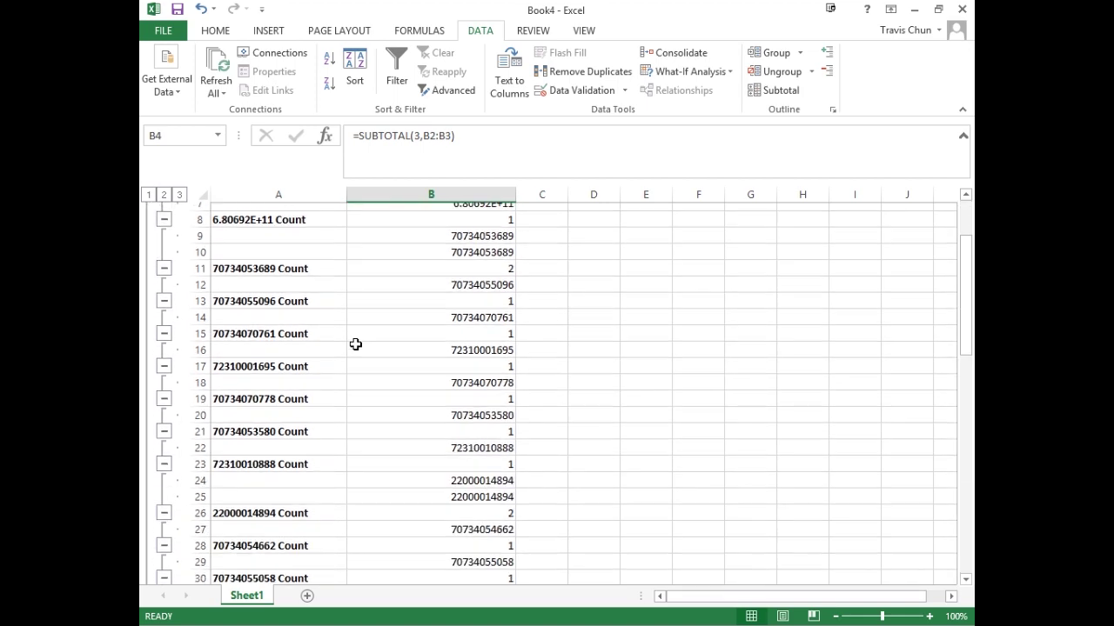
{"action": "scroll", "coordinate": [356, 345], "scroll_direction": "down", "scroll_amount": 2}
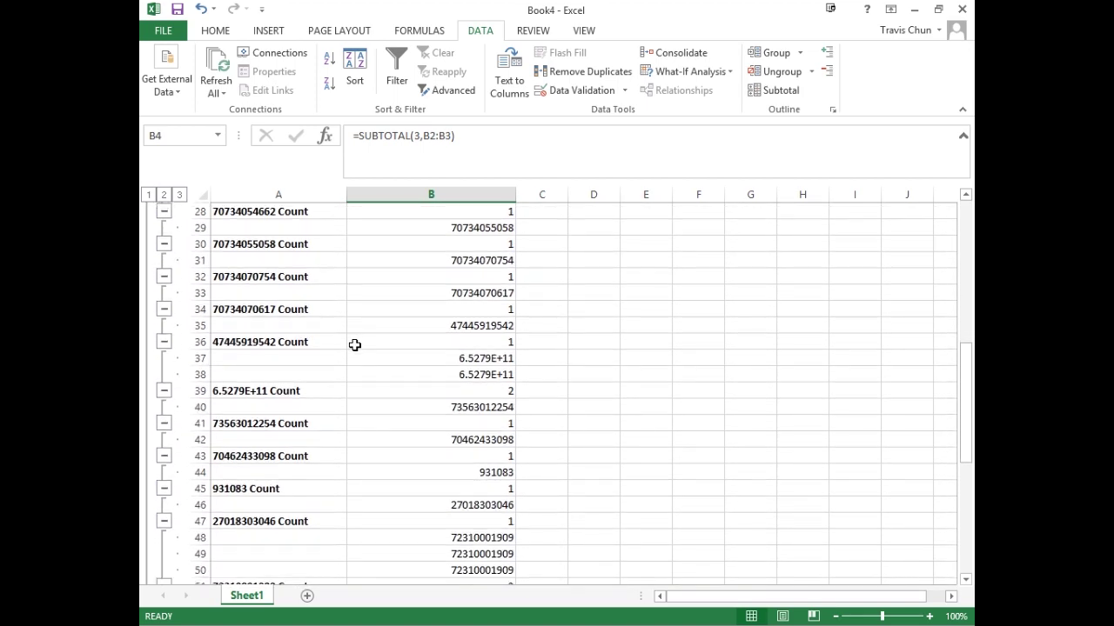
{"action": "scroll", "coordinate": [355, 371], "scroll_direction": "down", "scroll_amount": 6}
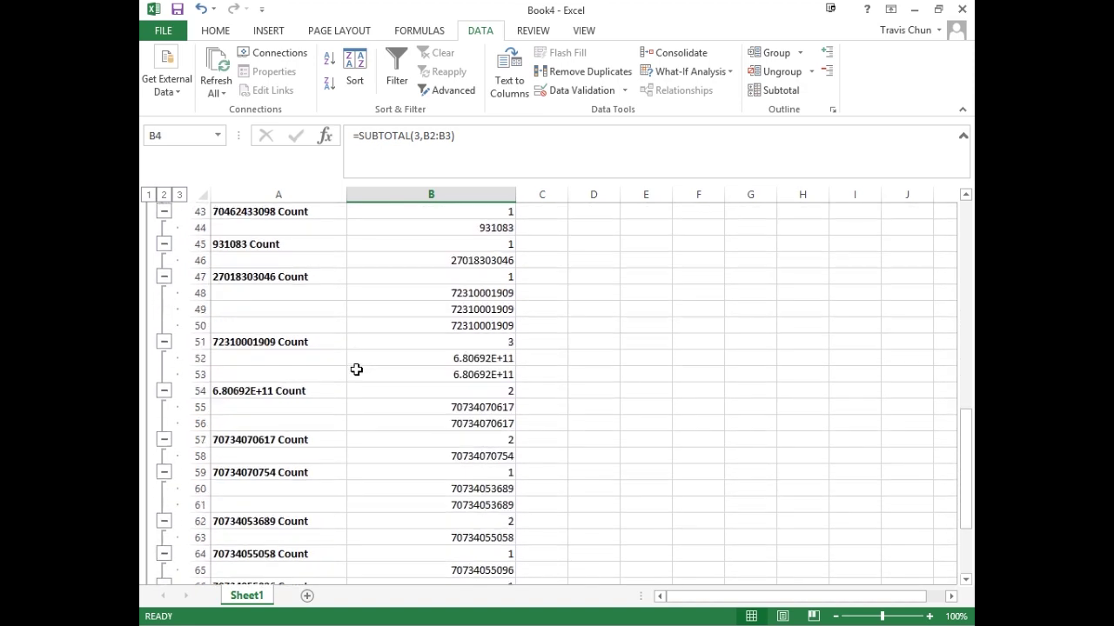
{"action": "scroll", "coordinate": [356, 370], "scroll_direction": "down", "scroll_amount": 3}
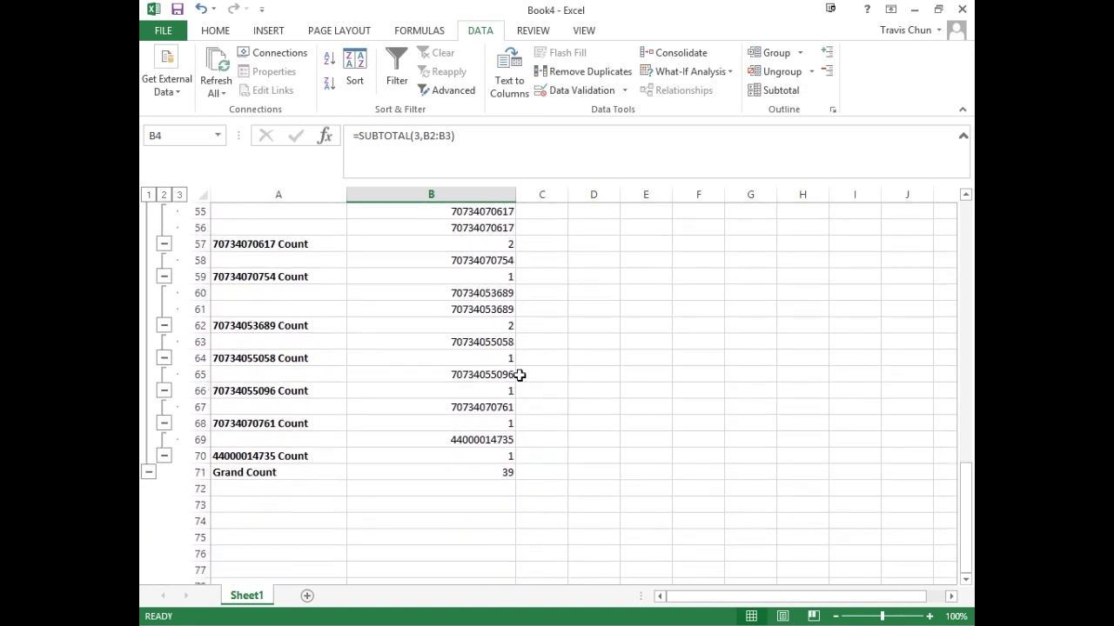
{"action": "scroll", "coordinate": [502, 393], "scroll_direction": "up", "scroll_amount": 8}
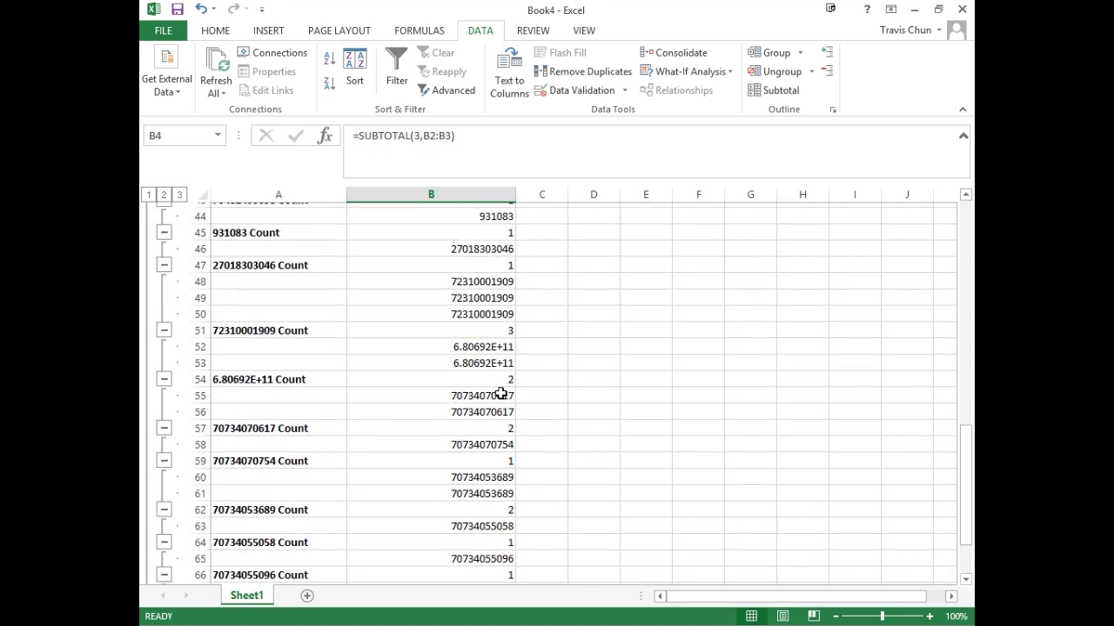
{"action": "scroll", "coordinate": [444, 362], "scroll_direction": "up", "scroll_amount": 3}
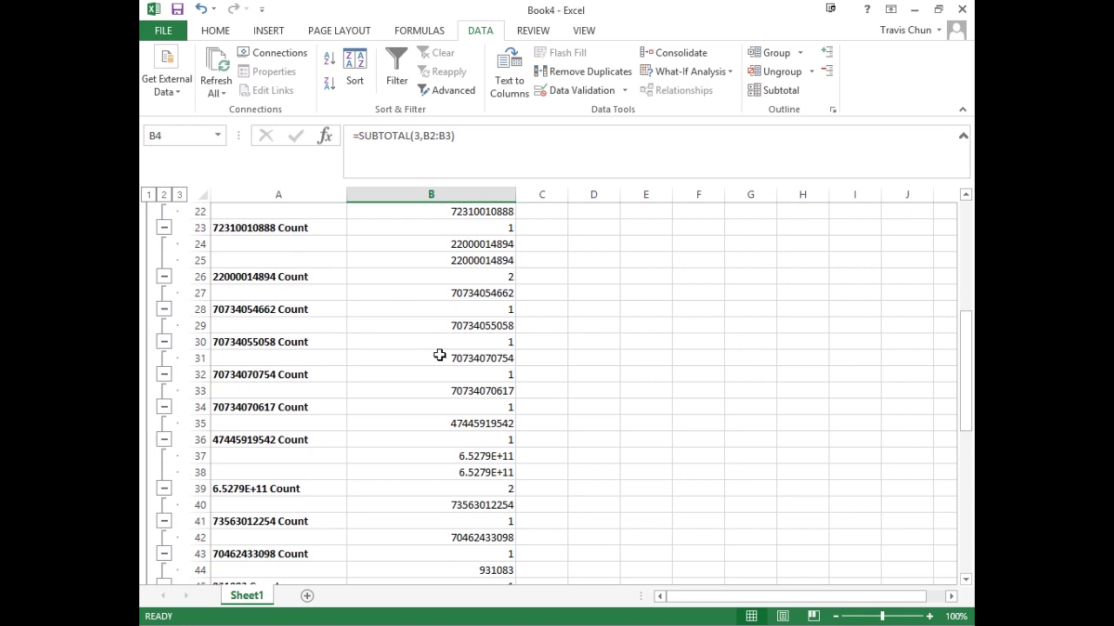
{"action": "left_click", "coordinate": [440, 352]}
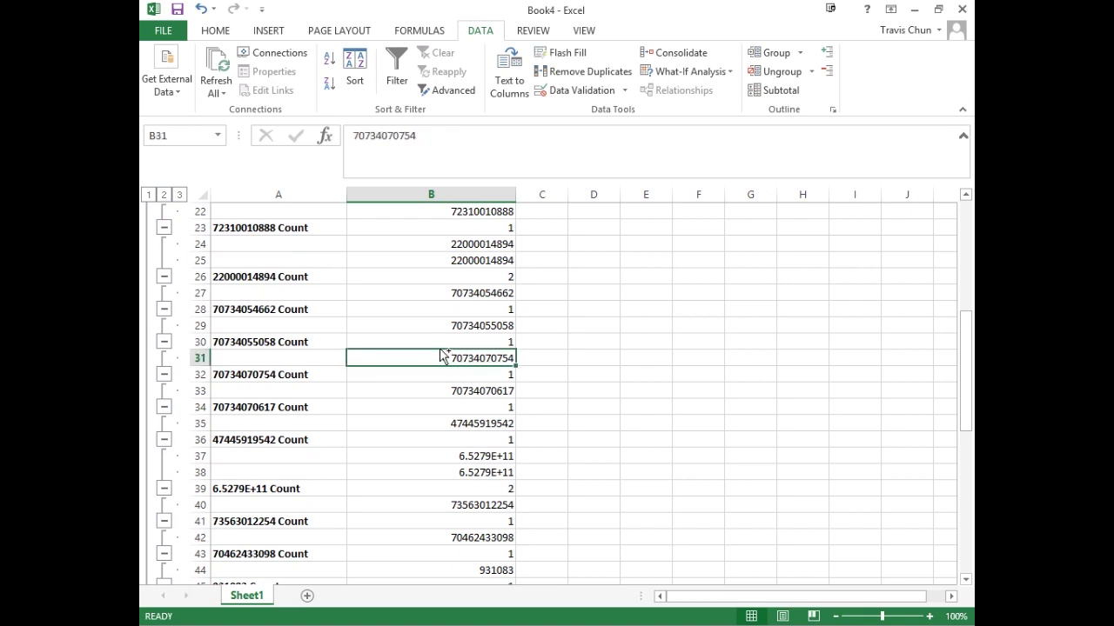
{"action": "key", "text": "ctrl+z"}
{"action": "key", "text": "ctrl+z"}
{"action": "key", "text": "ctrl+z"}
{"action": "key", "text": "ctrl+z"}
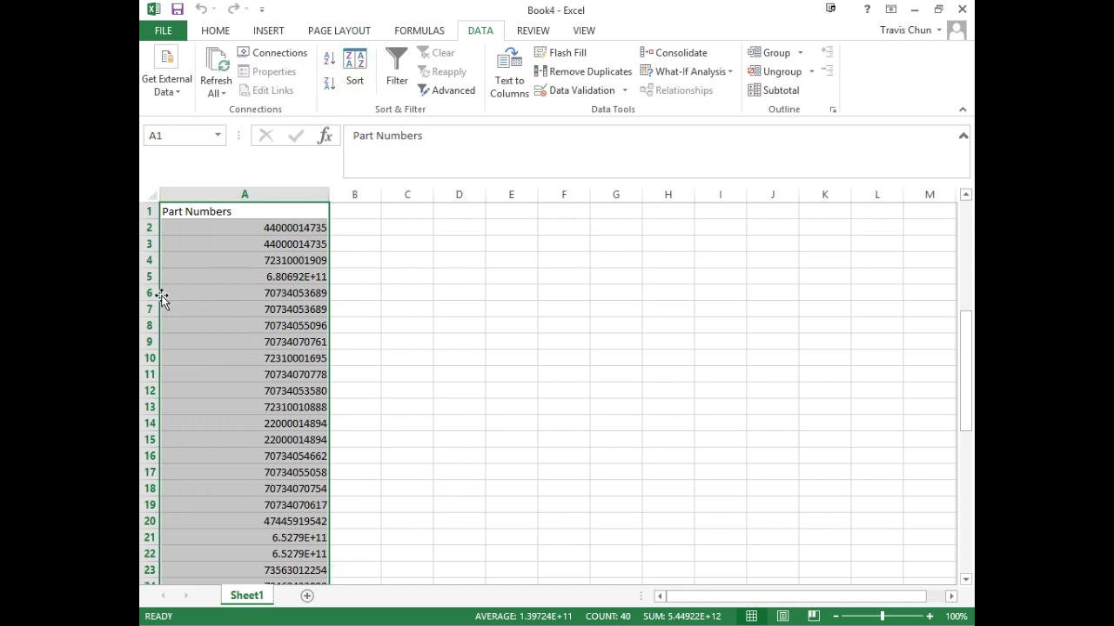
Step: Sort the part numbers A to Z, then try Sum subtotals and undo them
{"action": "left_click", "coordinate": [330, 64]}
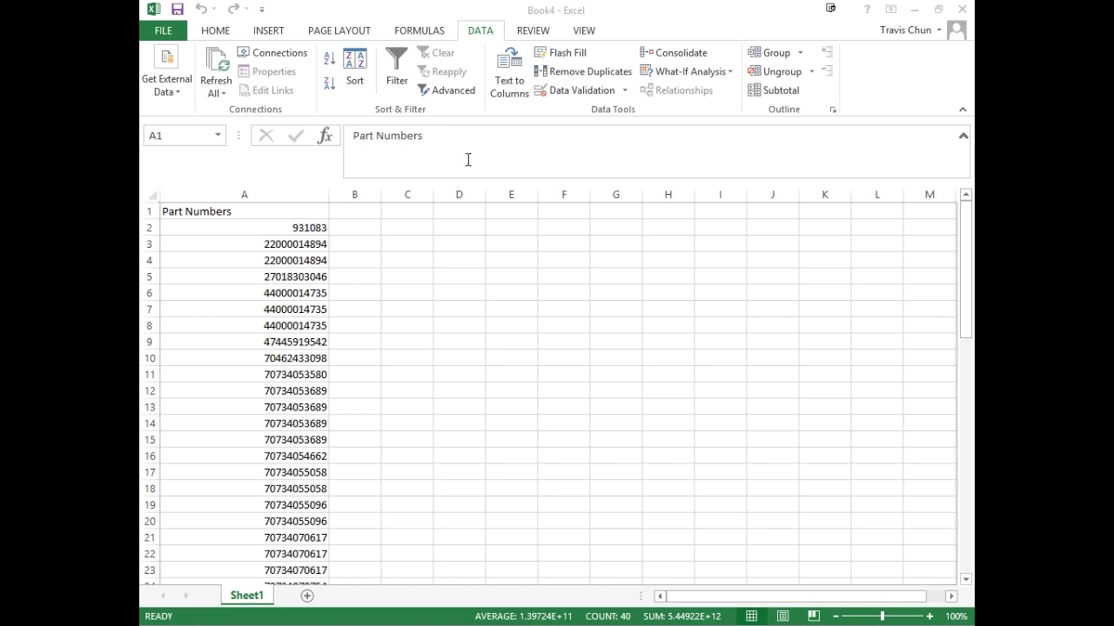
{"action": "left_click", "coordinate": [780, 92]}
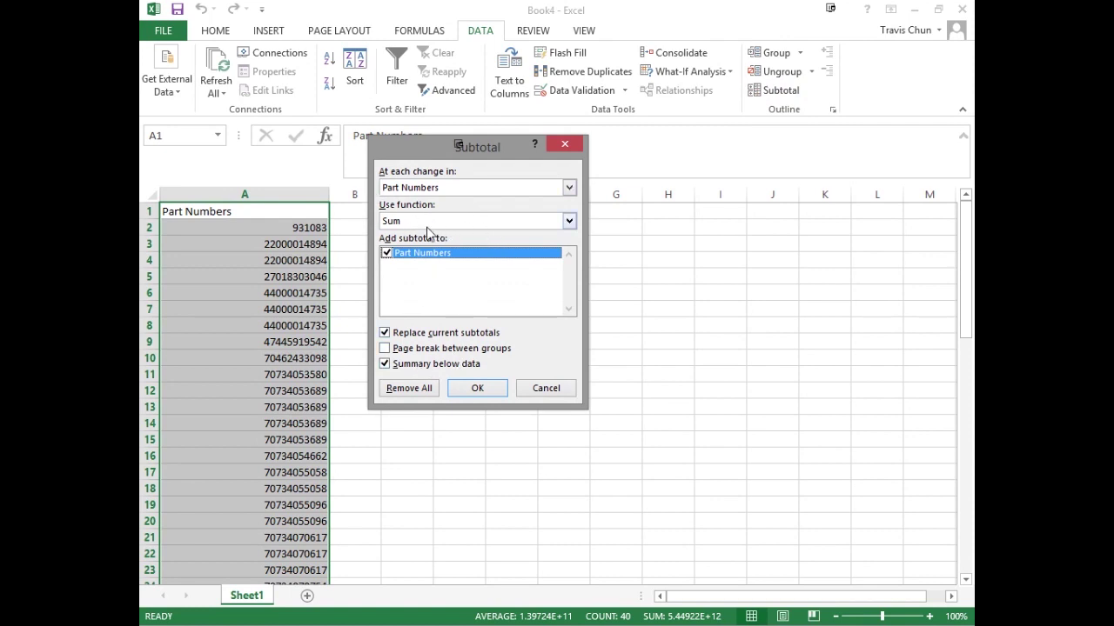
{"action": "left_click", "coordinate": [477, 389]}
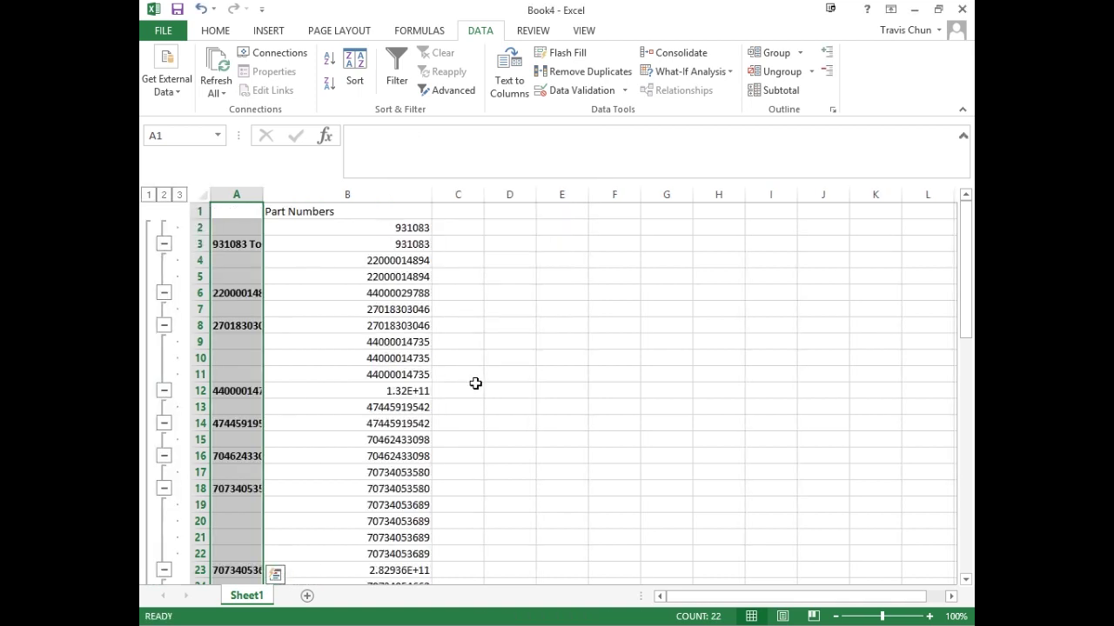
{"action": "left_click_drag", "start_coordinate": [262, 195], "coordinate": [283, 197]}
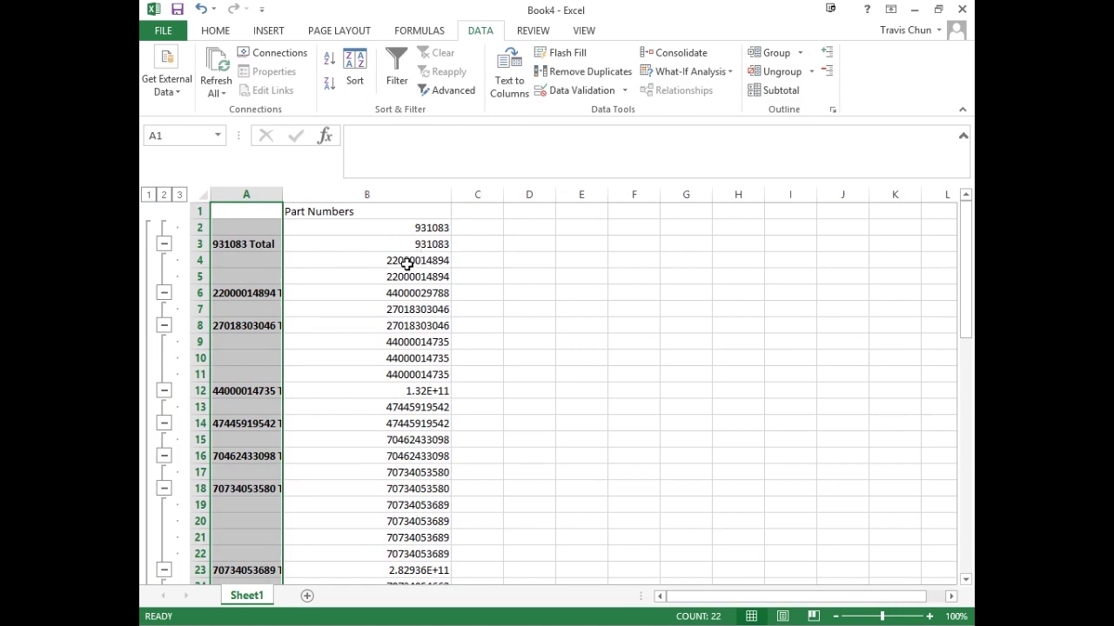
{"action": "key", "text": "ctrl+z"}
{"action": "key", "text": "ctrl+z"}
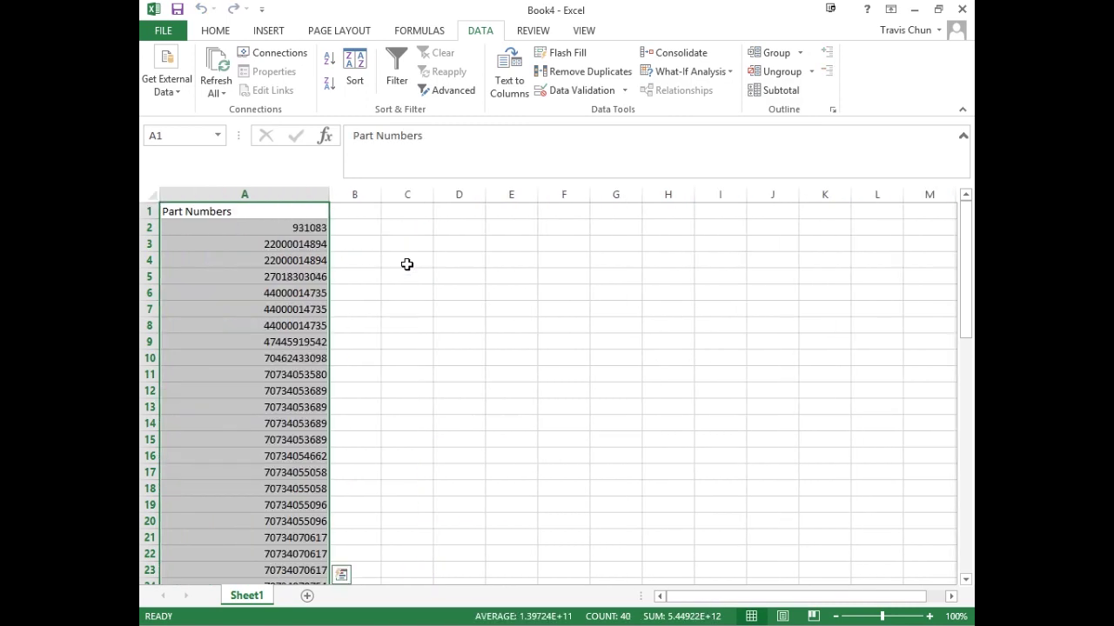
Step: Reapply Count subtotals to the sorted list and widen column A to fit the Count labels
{"action": "left_click", "coordinate": [781, 89]}
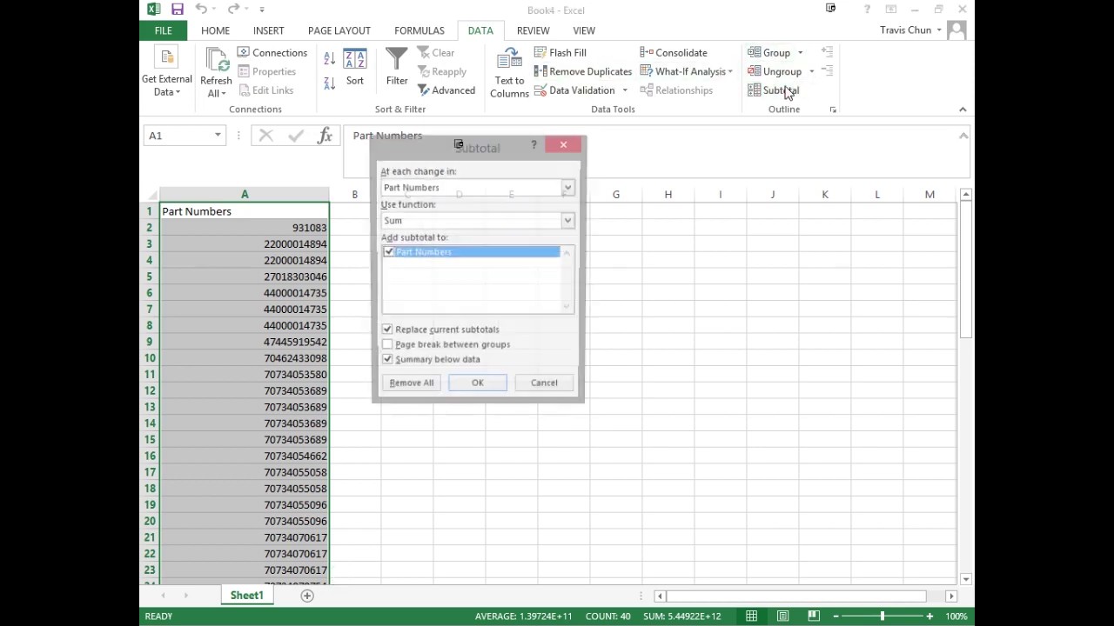
{"action": "left_click", "coordinate": [457, 222]}
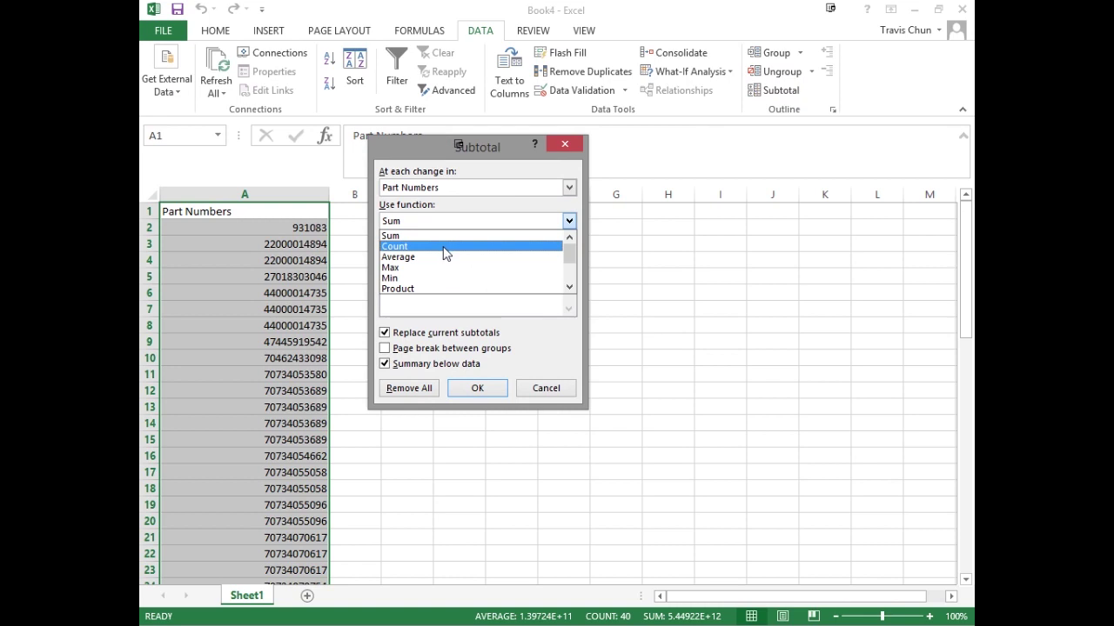
{"action": "left_click", "coordinate": [447, 247]}
{"action": "left_click", "coordinate": [487, 393]}
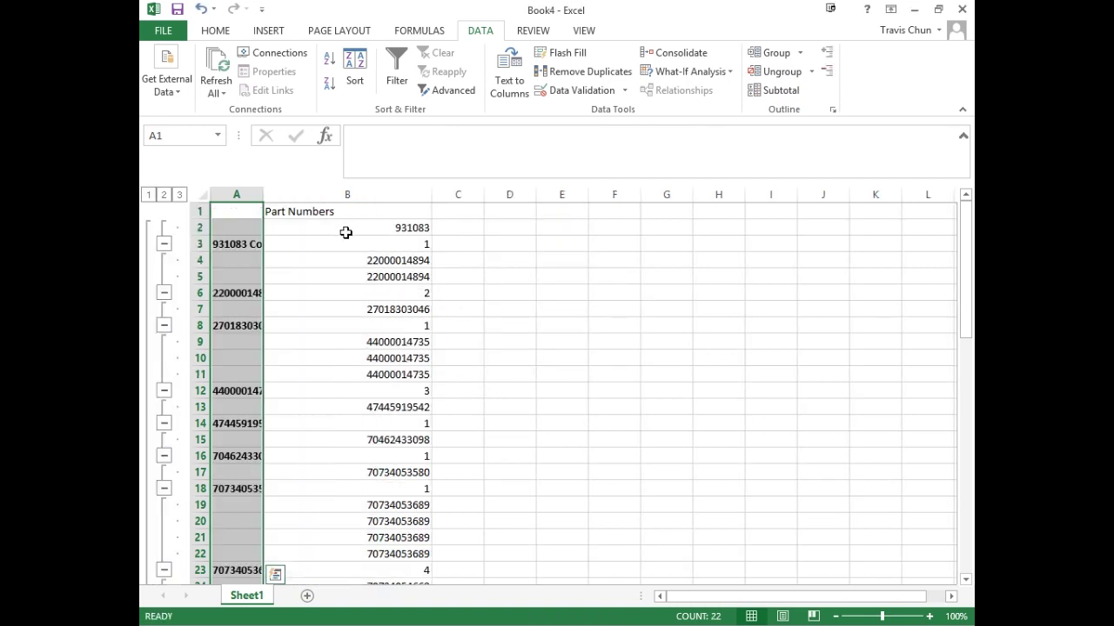
{"action": "left_click_drag", "start_coordinate": [263, 195], "coordinate": [330, 194]}
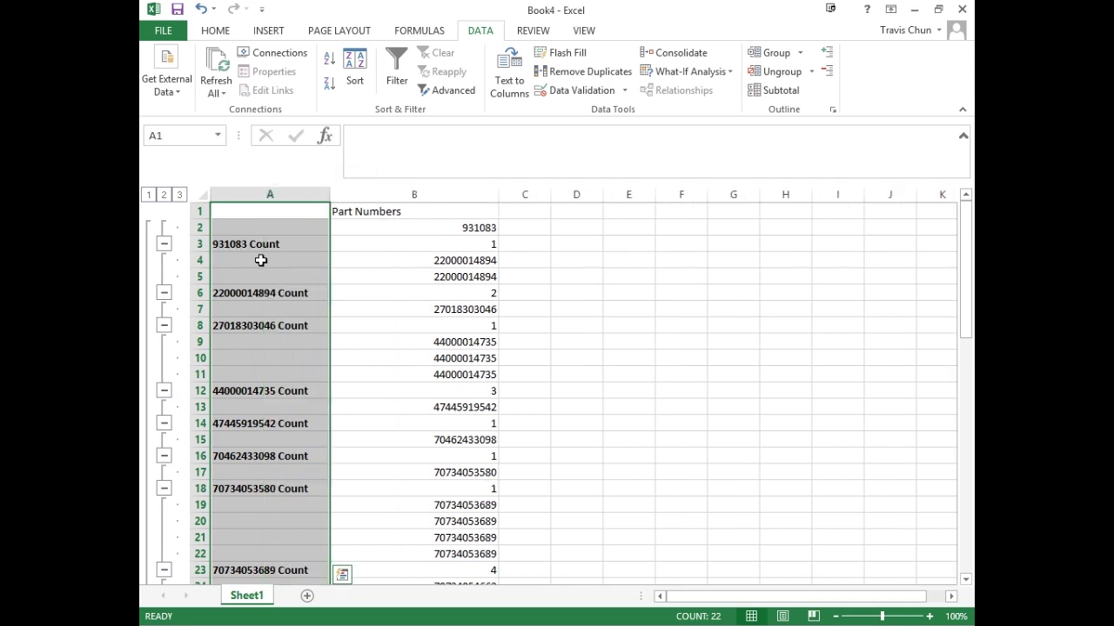
{"action": "scroll", "coordinate": [261, 260], "scroll_direction": "down", "scroll_amount": 3}
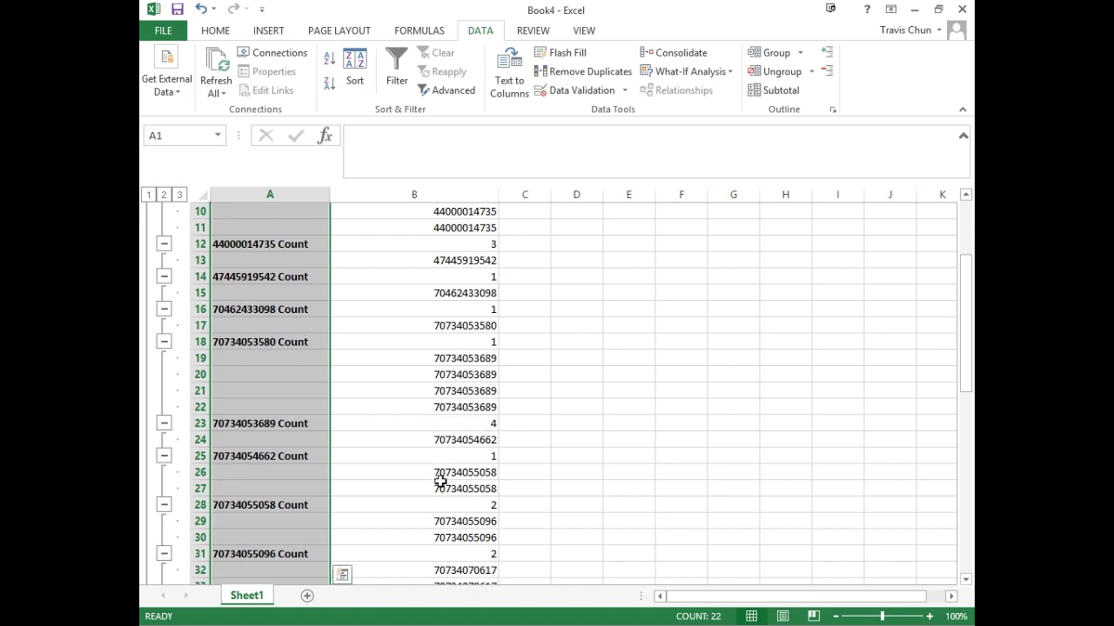
{"action": "scroll", "coordinate": [441, 483], "scroll_direction": "down", "scroll_amount": 2}
{"action": "scroll", "coordinate": [443, 492], "scroll_direction": "down", "scroll_amount": 3}
{"action": "scroll", "coordinate": [441, 488], "scroll_direction": "up", "scroll_amount": 8}
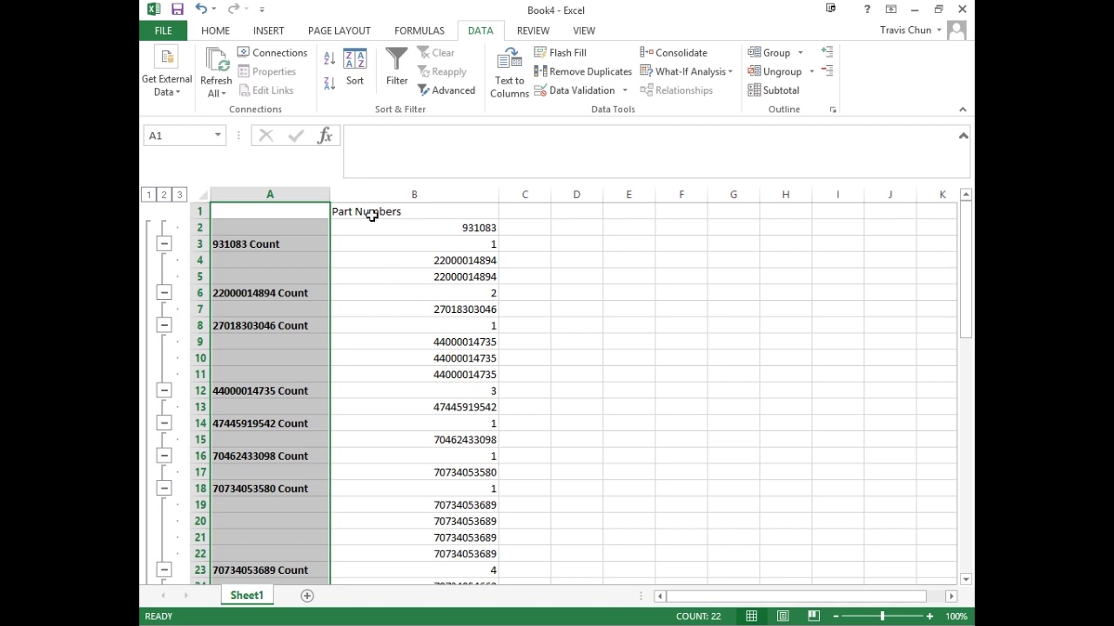
{"action": "left_click", "coordinate": [163, 195]}
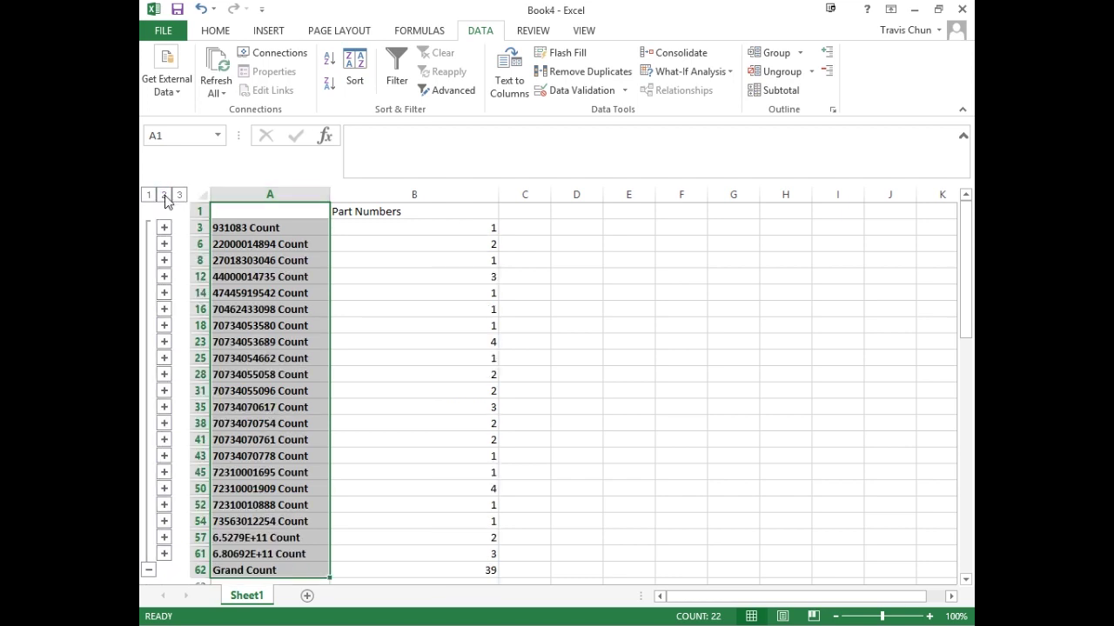
{"action": "scroll", "coordinate": [339, 316], "scroll_direction": "down", "scroll_amount": 2}
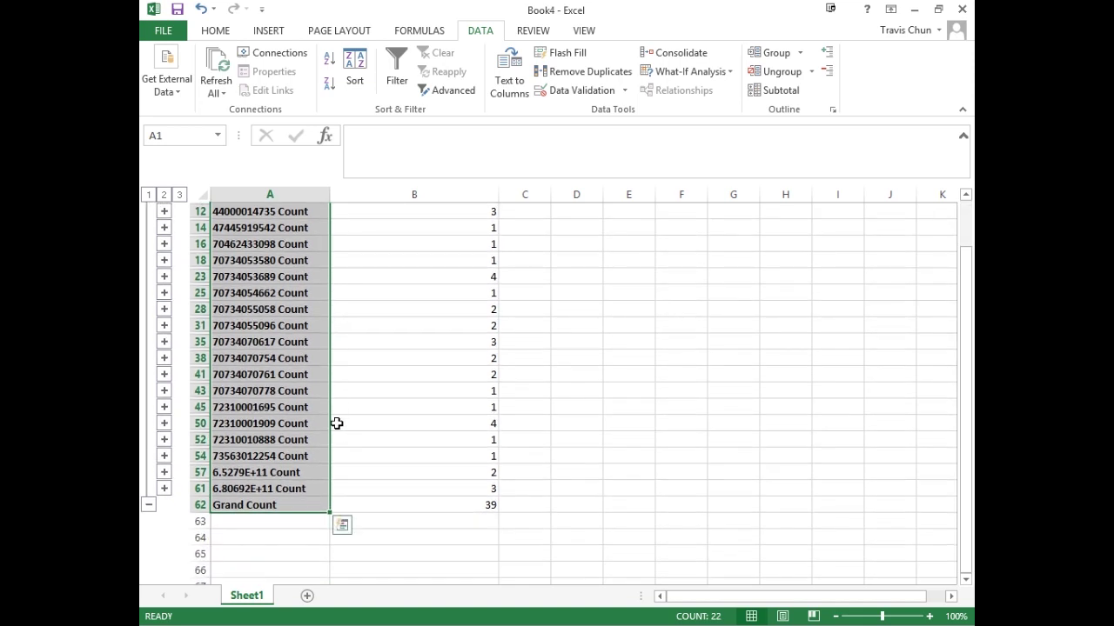
{"action": "scroll", "coordinate": [336, 423], "scroll_direction": "up", "scroll_amount": 1}
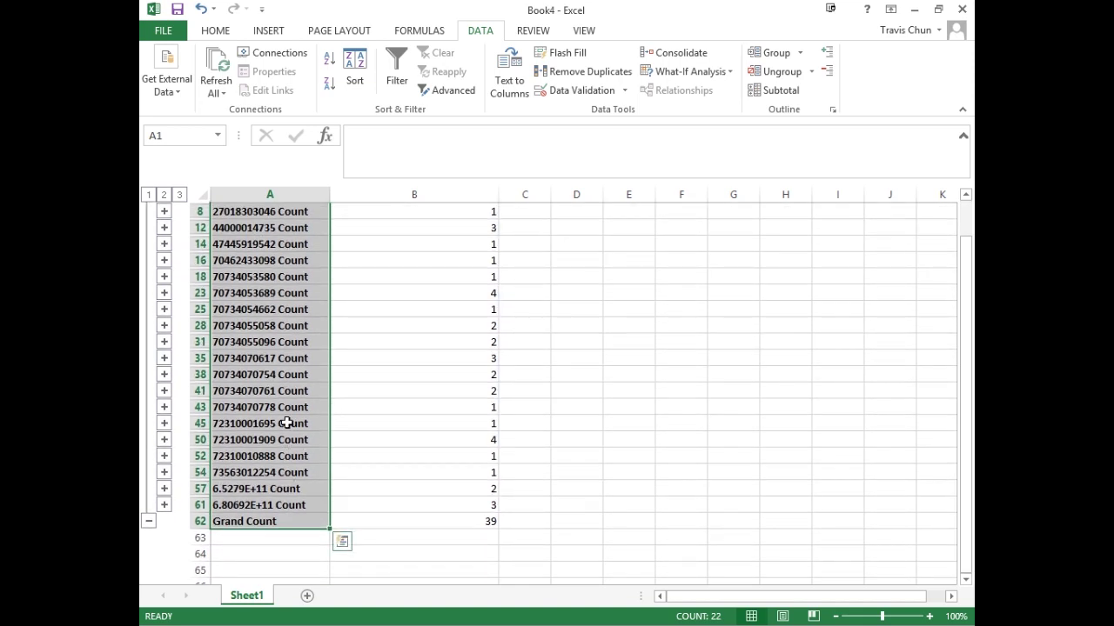
{"action": "scroll", "coordinate": [287, 423], "scroll_direction": "up", "scroll_amount": 3}
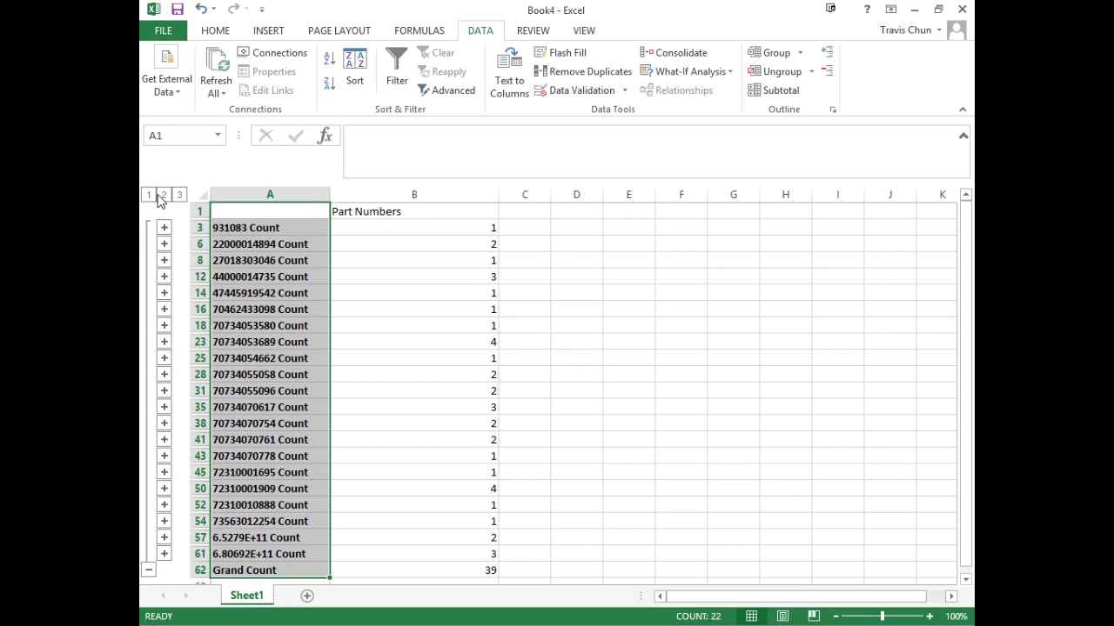
{"action": "left_click", "coordinate": [150, 194]}
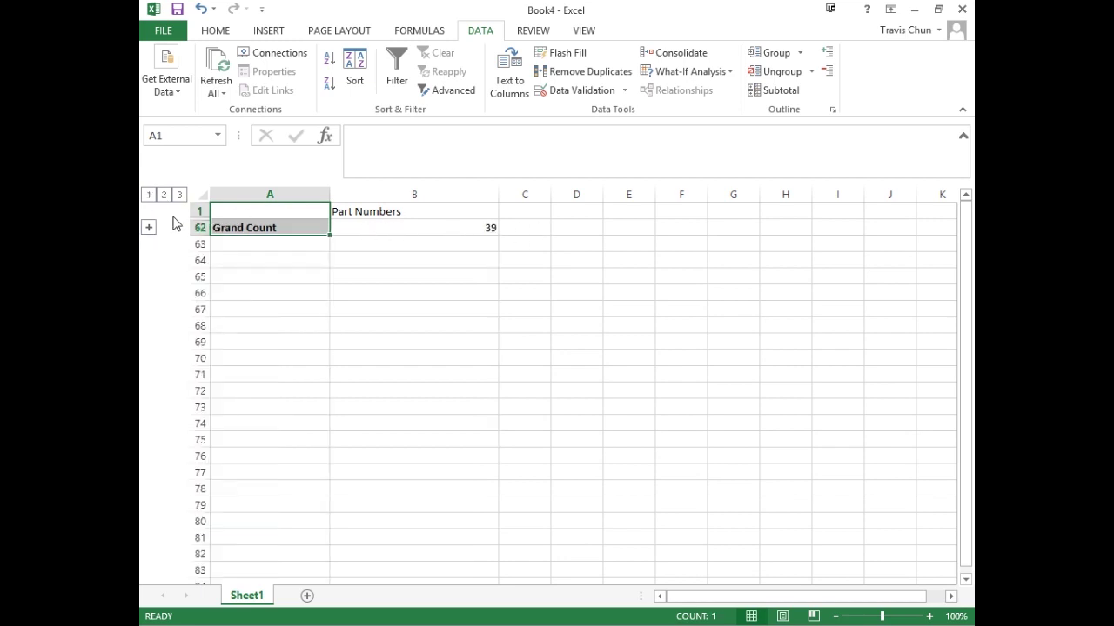
{"action": "left_click", "coordinate": [165, 195]}
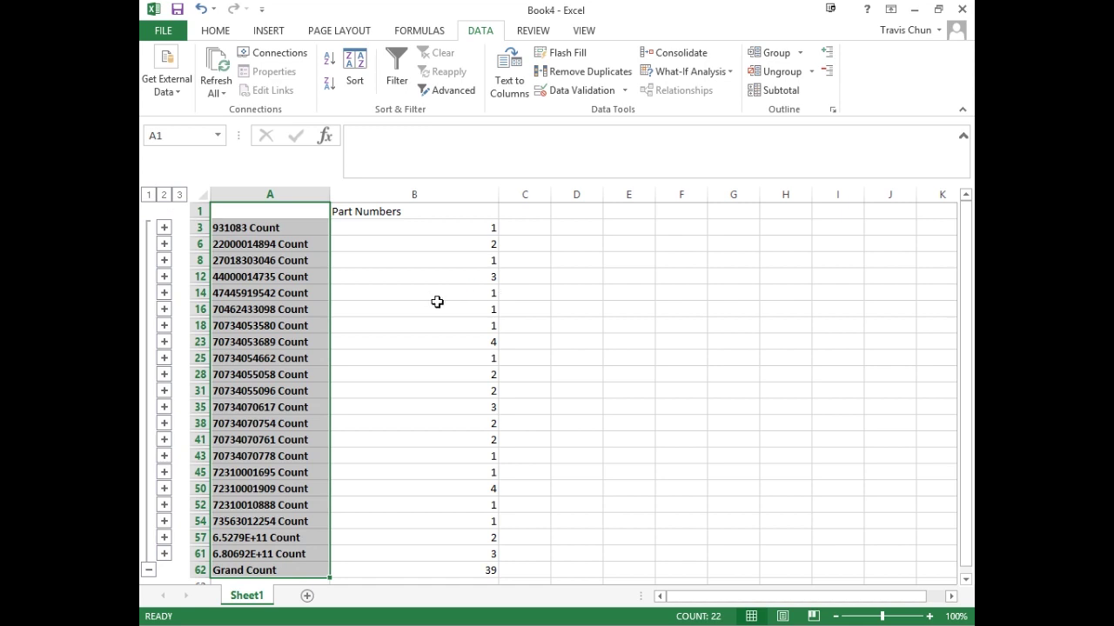
{"action": "scroll", "coordinate": [437, 302], "scroll_direction": "down", "scroll_amount": 1}
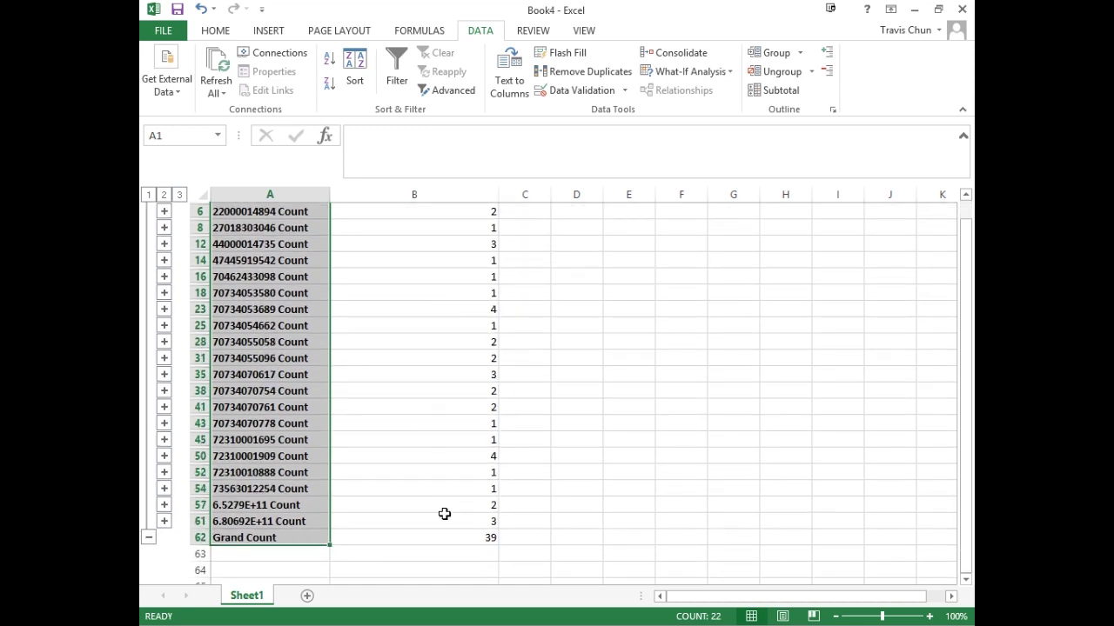
{"action": "left_click", "coordinate": [469, 525]}
{"action": "scroll", "coordinate": [409, 495], "scroll_direction": "up", "scroll_amount": 1}
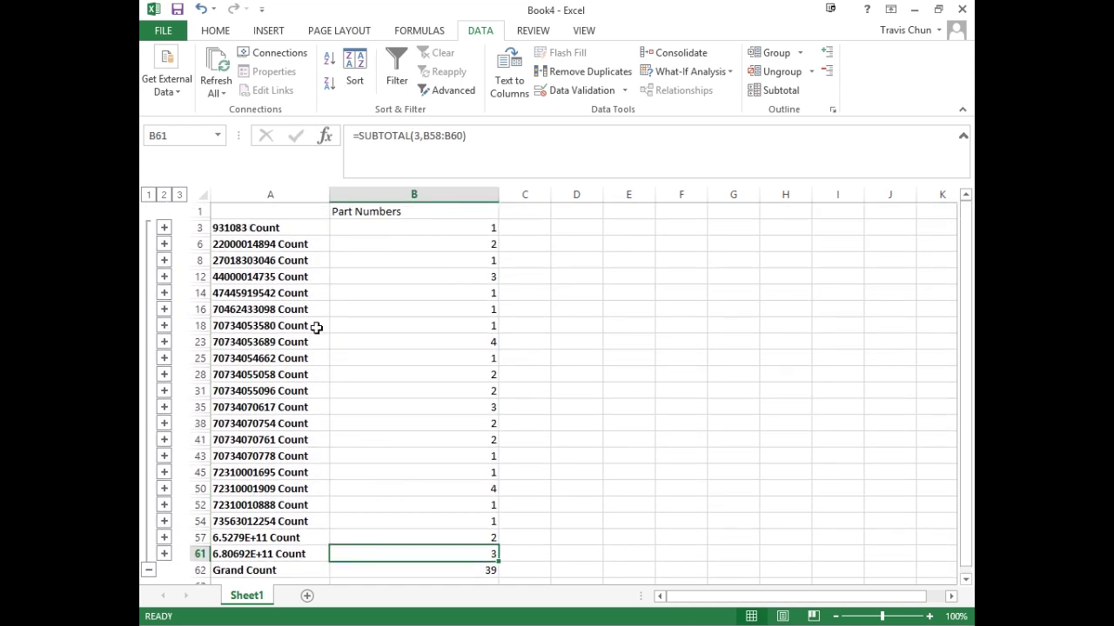
Step: Copy the visible count rows A3:B61, paste them into a new Sheet2, then clear the paste
{"action": "left_click", "coordinate": [269, 230], "text": "shift"}
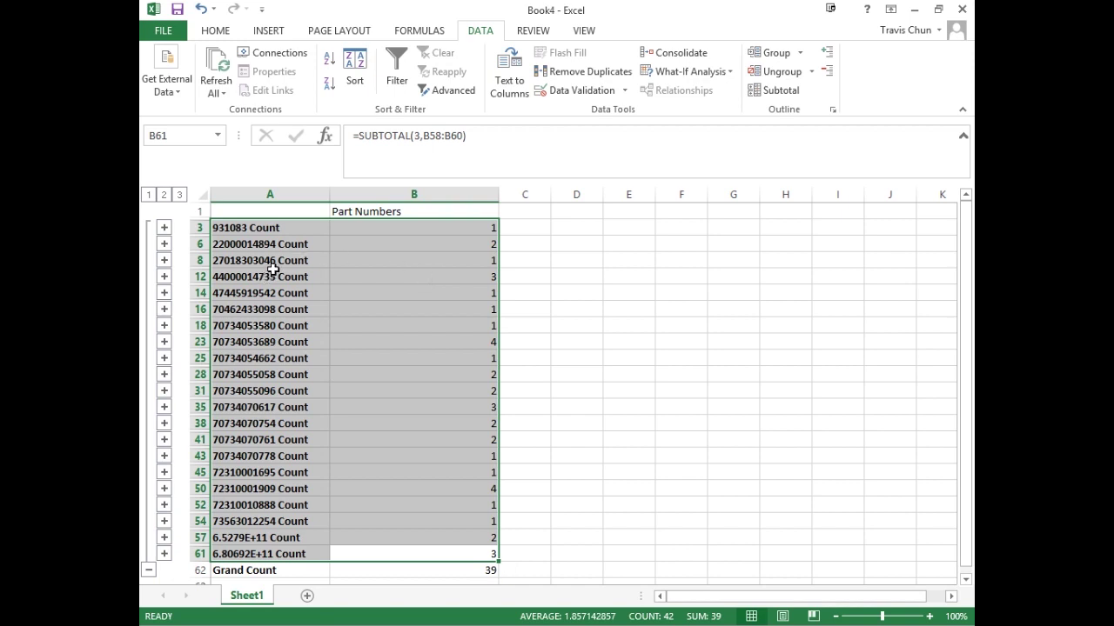
{"action": "key", "text": "ctrl+c"}
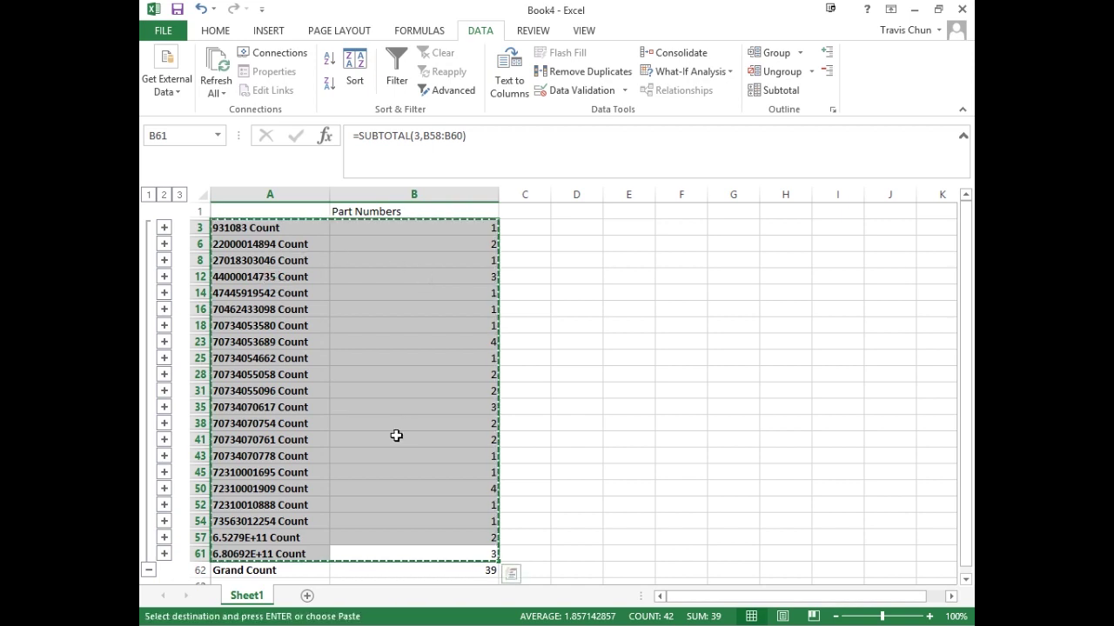
{"action": "left_click", "coordinate": [306, 595]}
{"action": "left_click", "coordinate": [183, 194]}
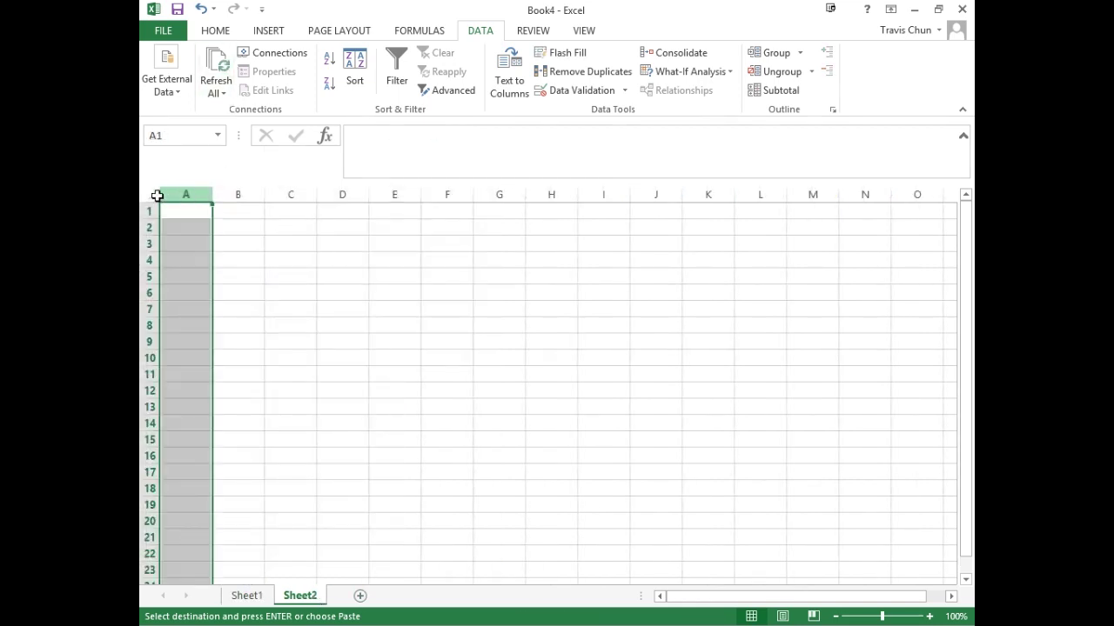
{"action": "left_click", "coordinate": [154, 194]}
{"action": "key", "text": "ctrl+v"}
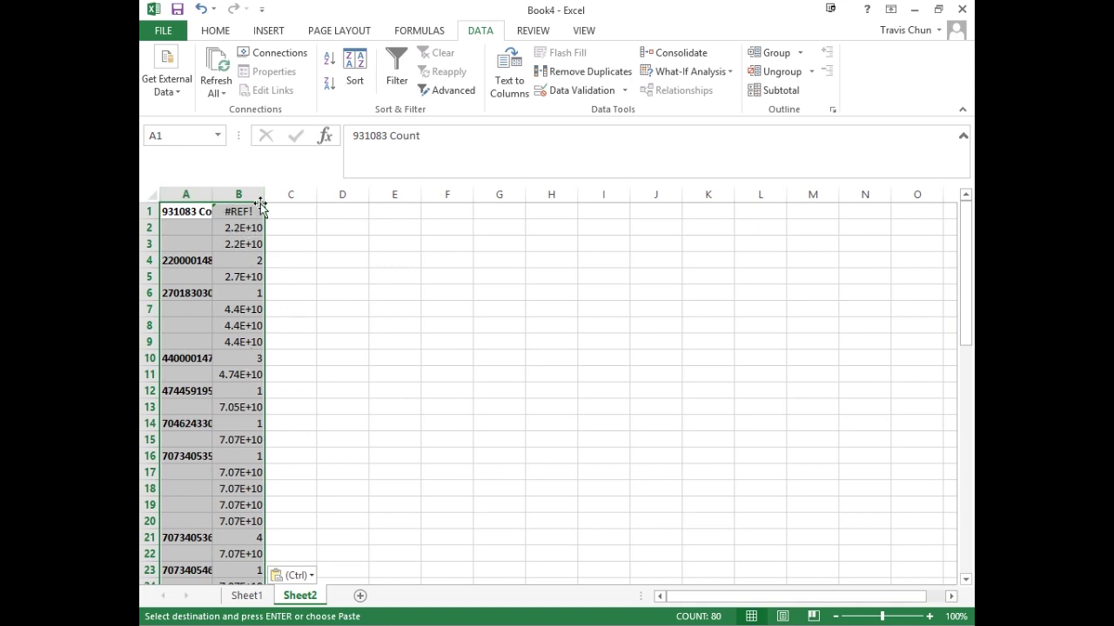
{"action": "key", "text": "Delete"}
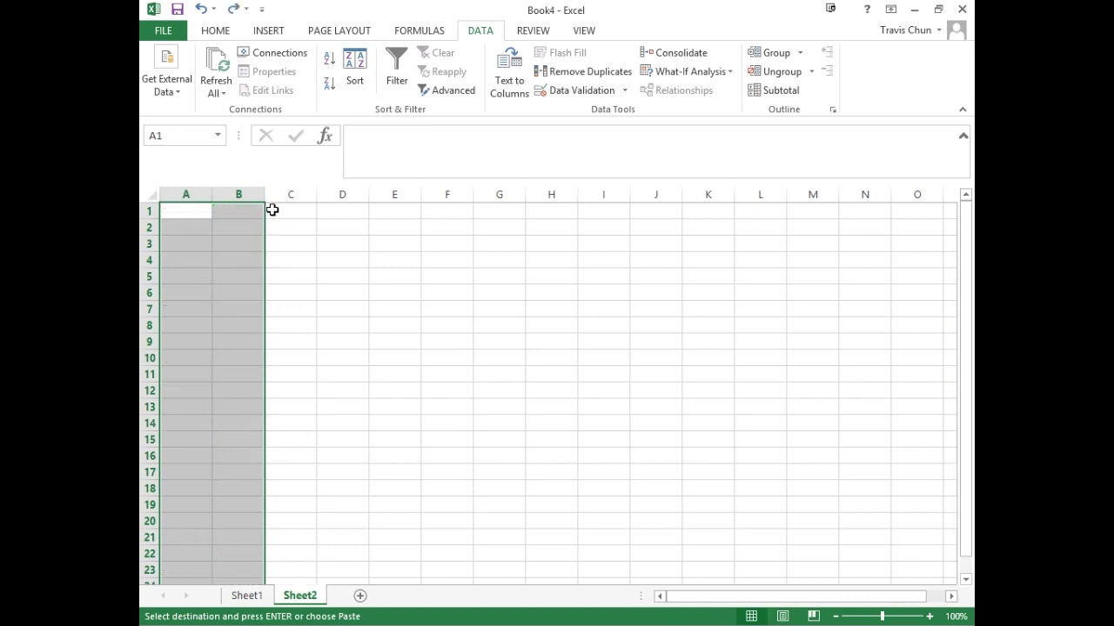
Step: On Sheet1, select only the visible subtotal rows with Go To Special and copy them
{"action": "left_click", "coordinate": [253, 595]}
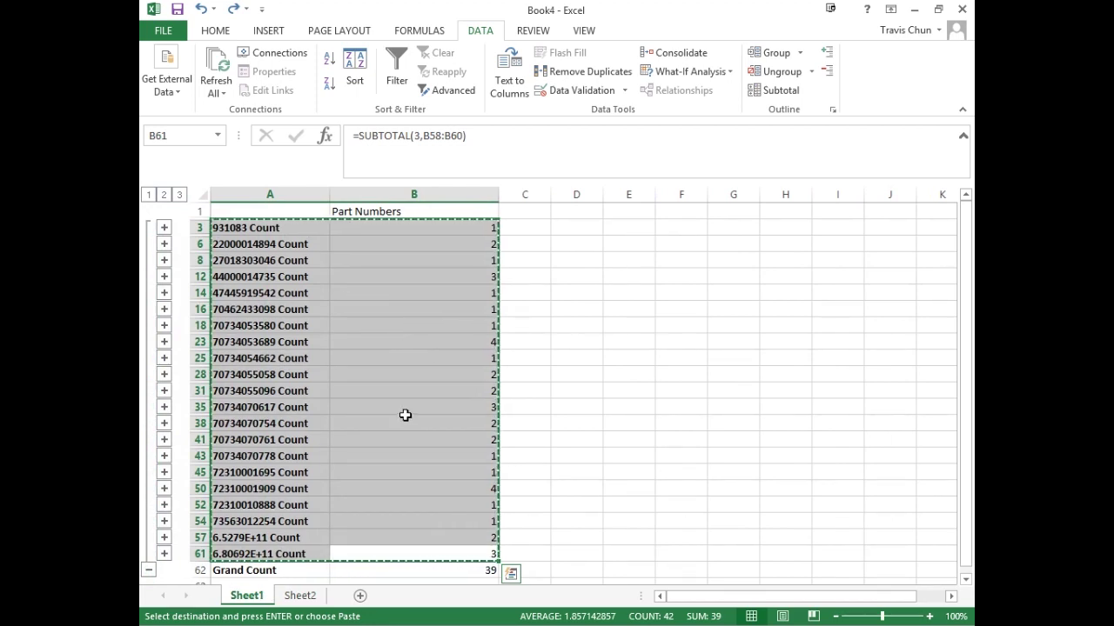
{"action": "key", "text": "F5"}
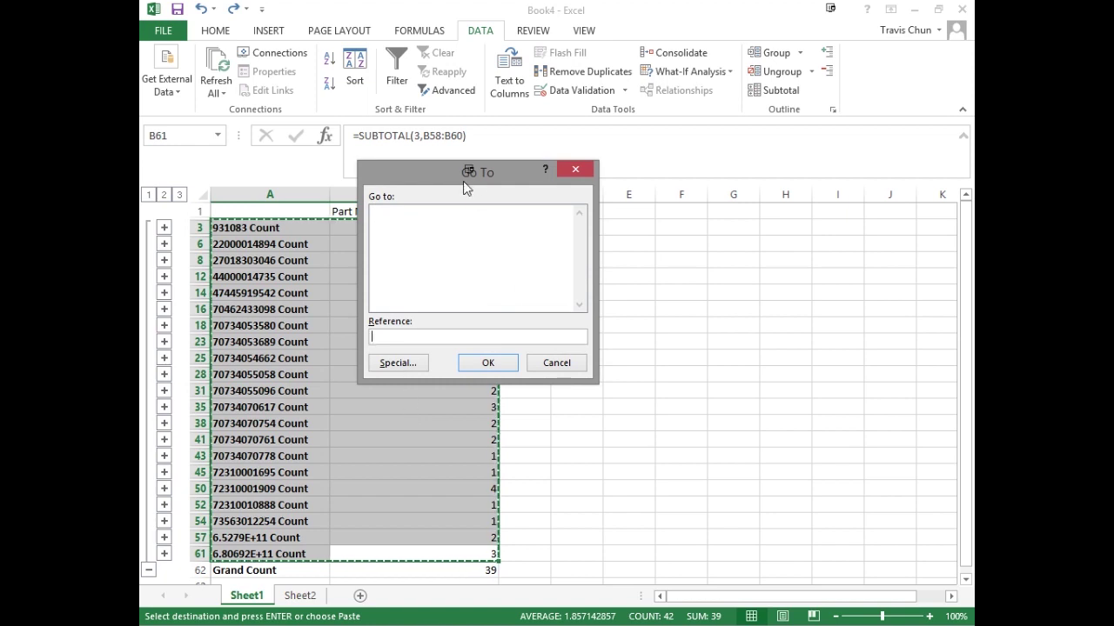
{"action": "left_click", "coordinate": [397, 364]}
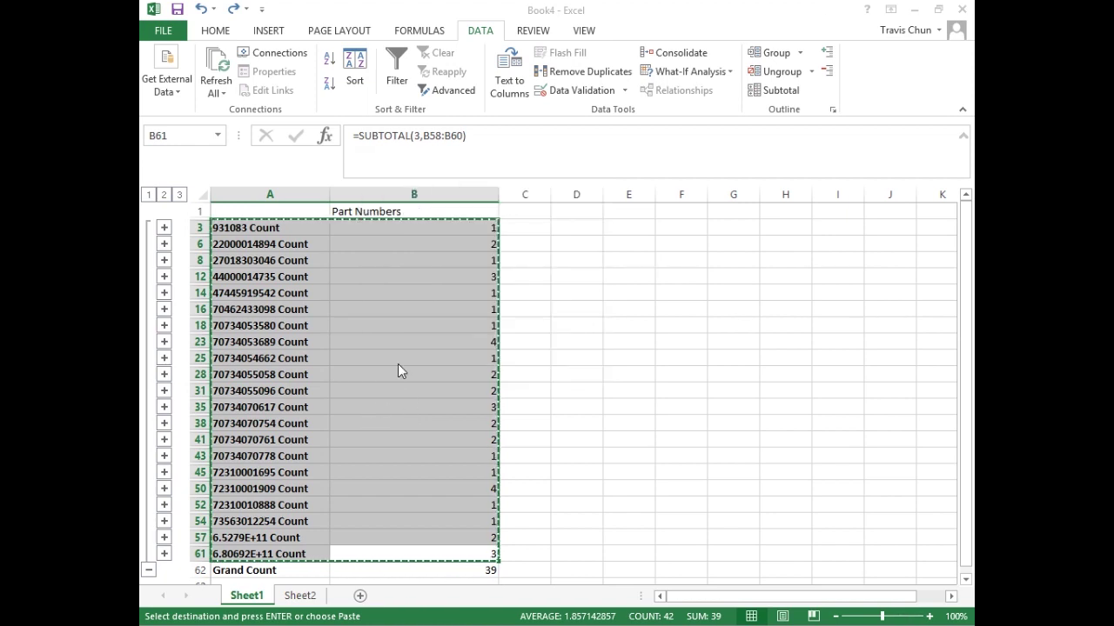
{"action": "left_click", "coordinate": [492, 299]}
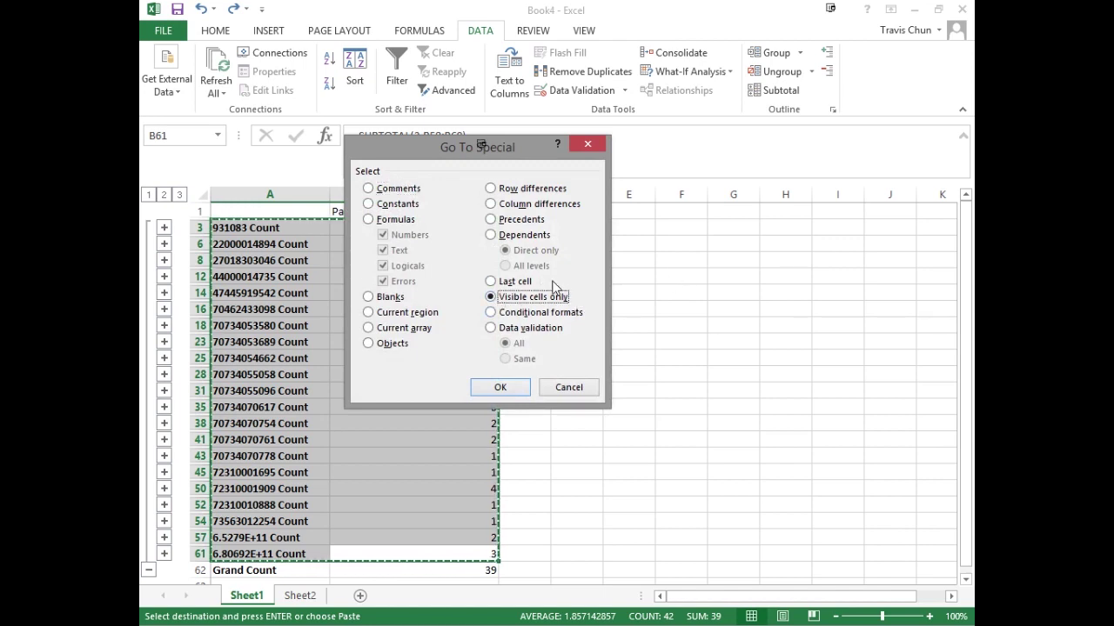
{"action": "left_click", "coordinate": [501, 388]}
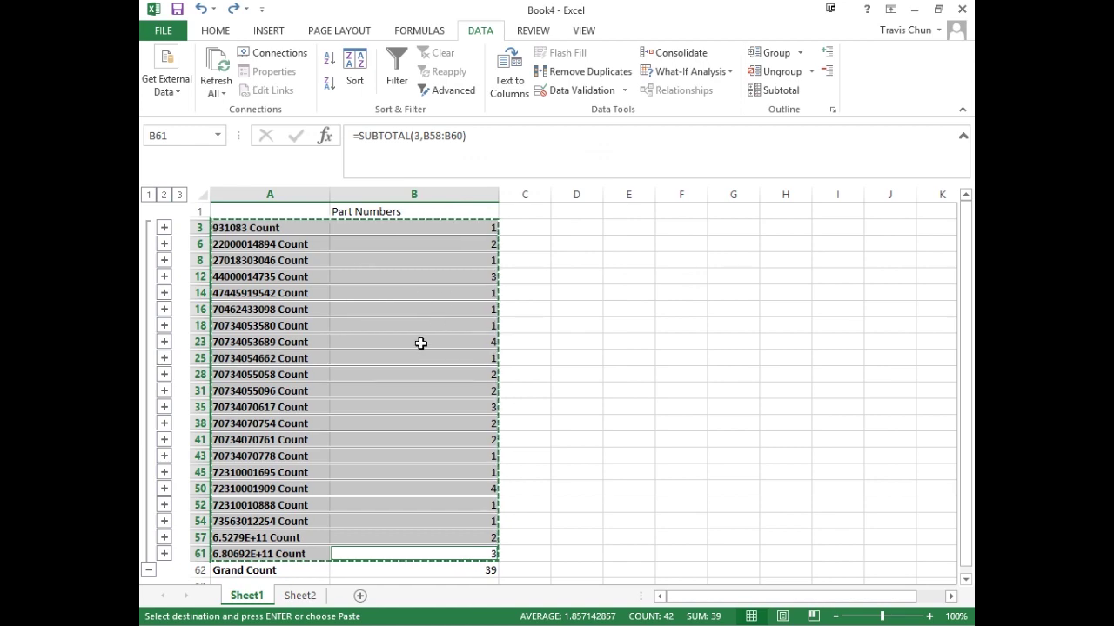
{"action": "key", "text": "ctrl+c"}
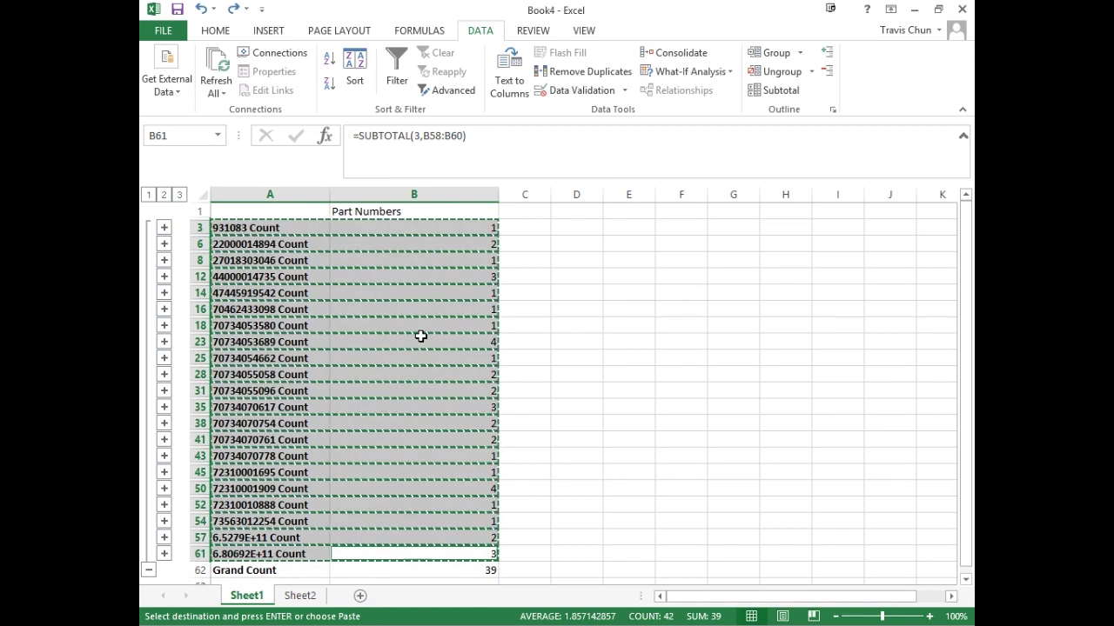
Step: Paste the subtotal rows into Sheet2 and widen columns A and B
{"action": "left_click", "coordinate": [298, 595]}
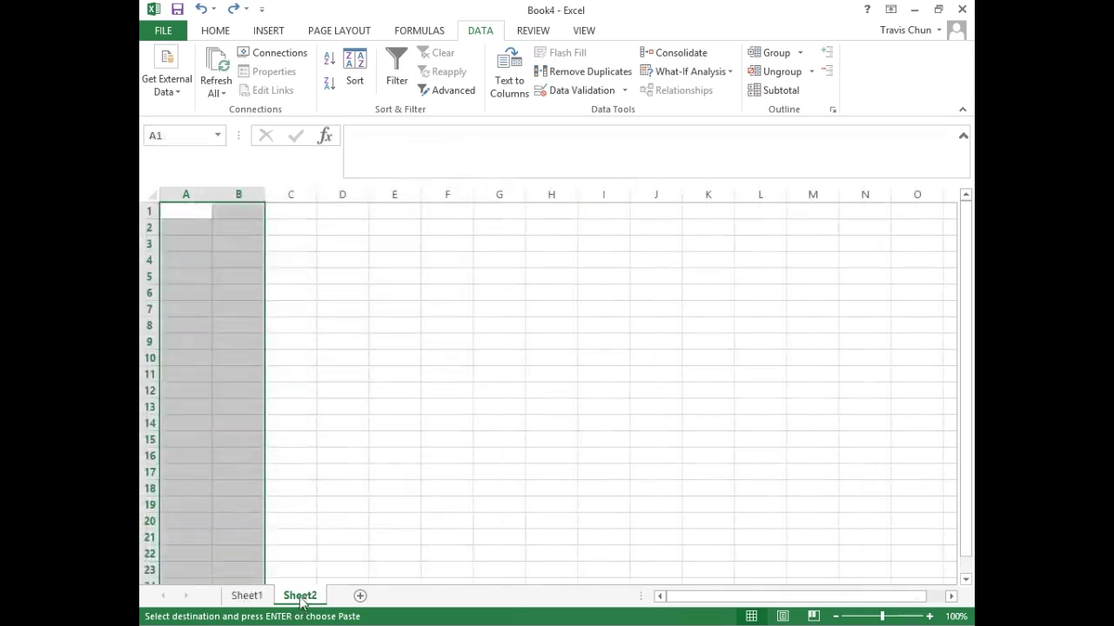
{"action": "left_click", "coordinate": [153, 198]}
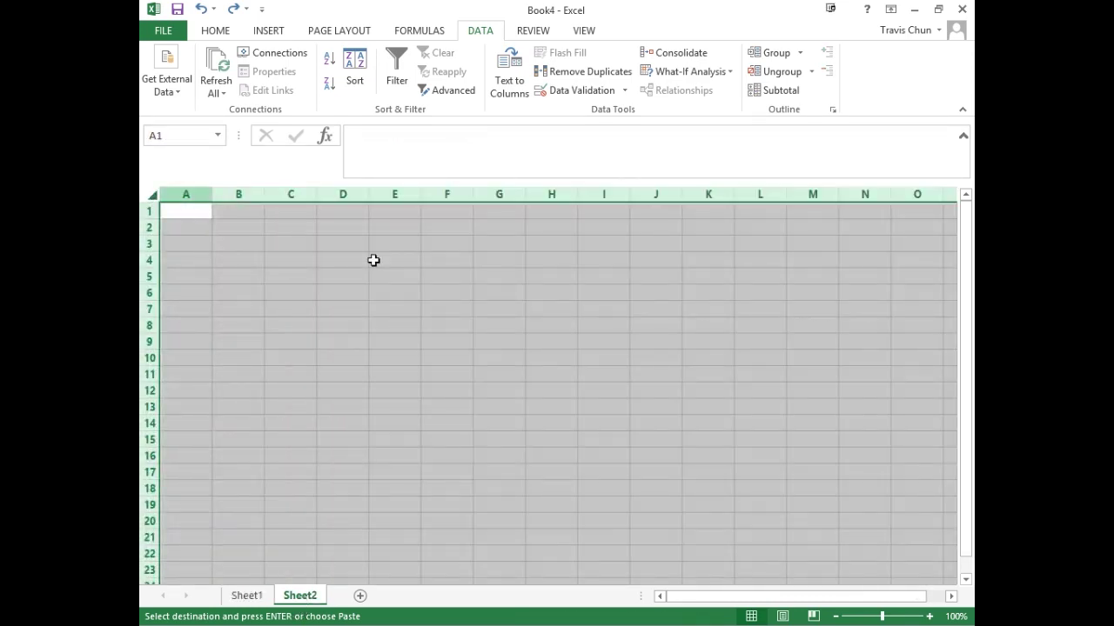
{"action": "key", "text": "ctrl+v"}
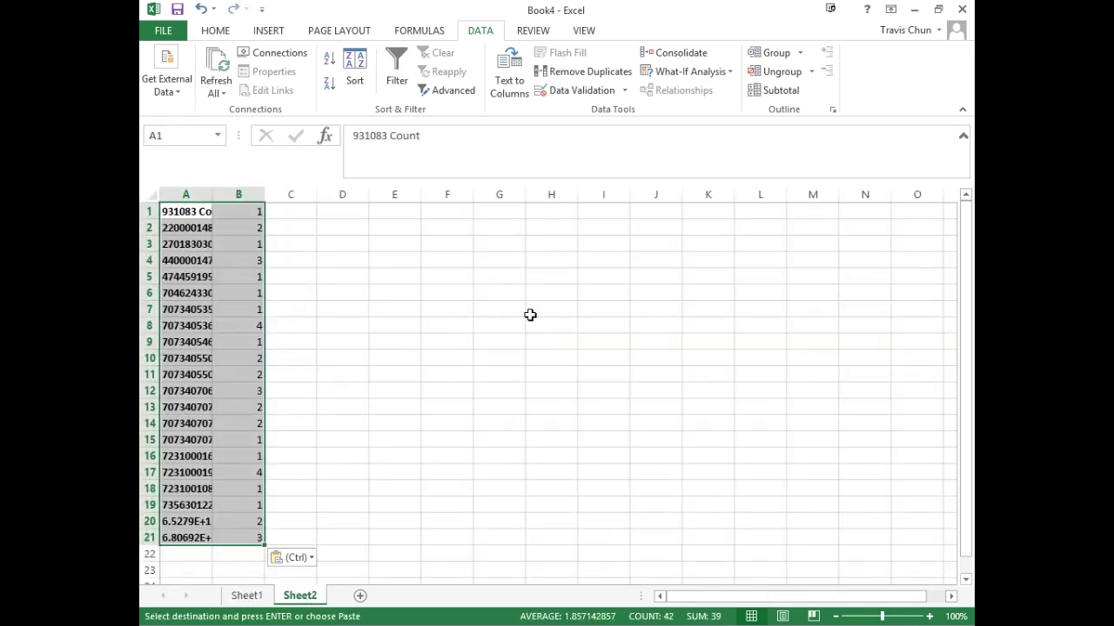
{"action": "left_click_drag", "start_coordinate": [211, 192], "coordinate": [290, 189]}
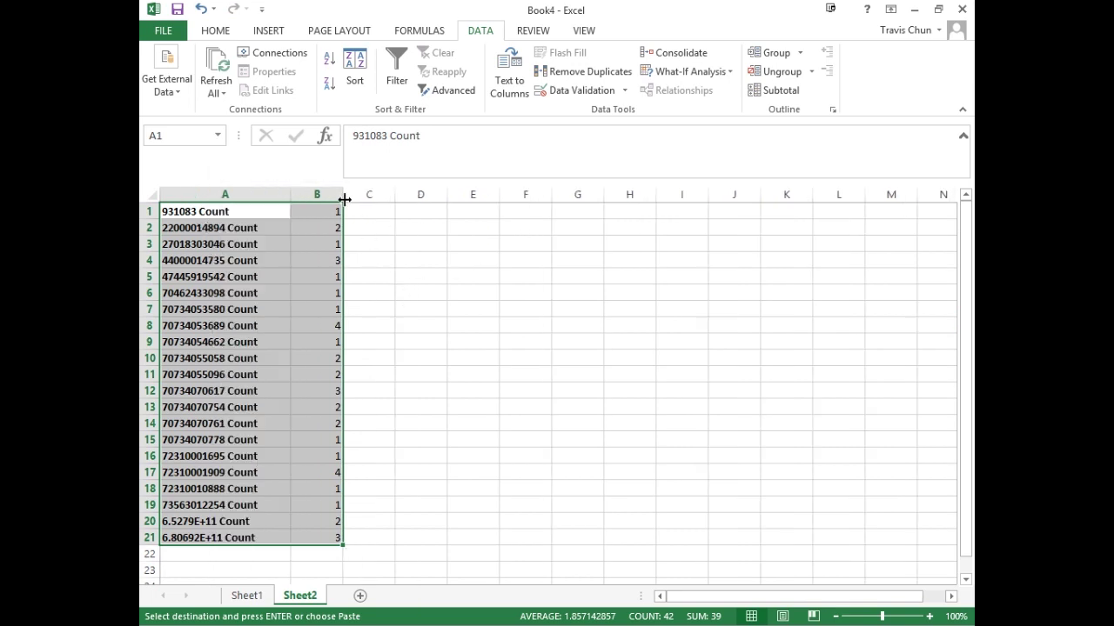
{"action": "left_click_drag", "start_coordinate": [343, 189], "coordinate": [388, 189]}
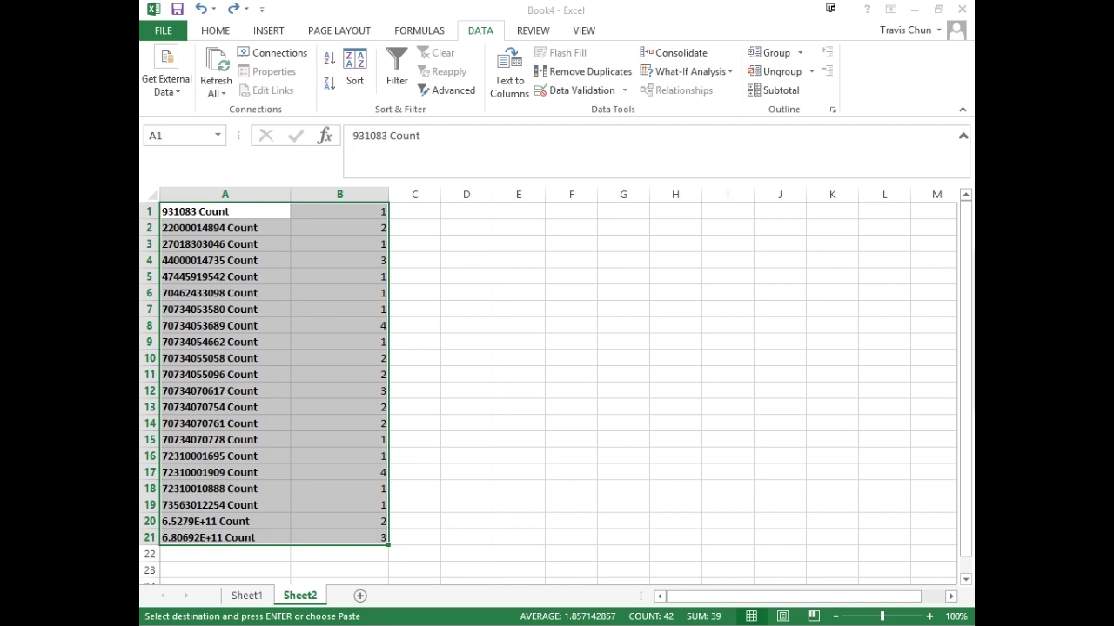
Step: Replace every 'Count' in Sheet2 with nothing, making 21 replacements
{"action": "key", "text": "ctrl+f"}
{"action": "left_click_drag", "start_coordinate": [502, 290], "coordinate": [506, 259]}
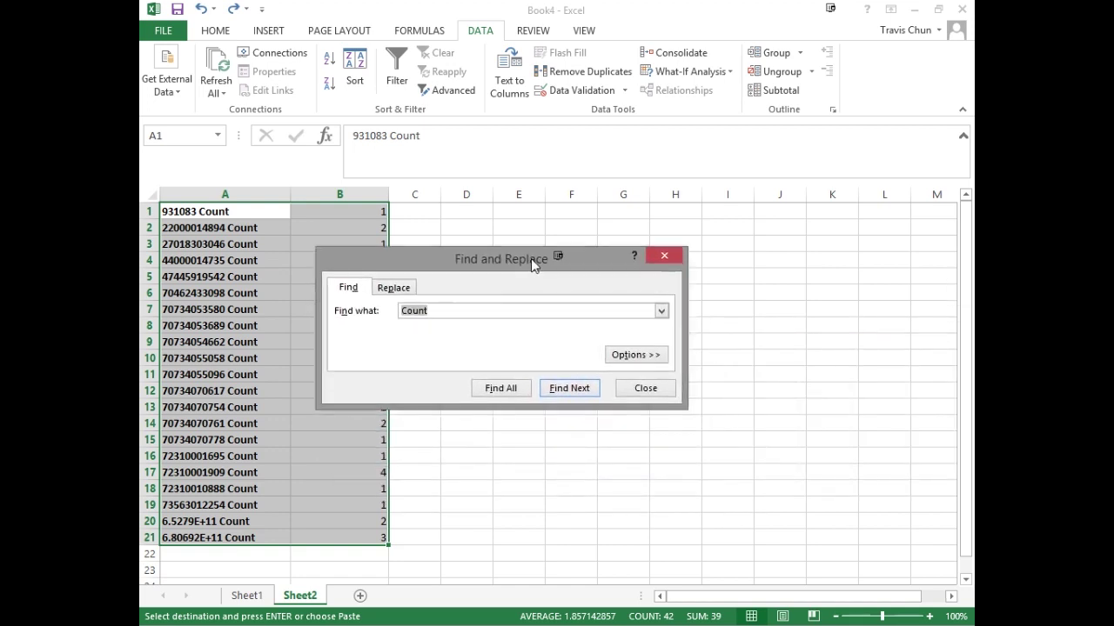
{"action": "left_click", "coordinate": [396, 288]}
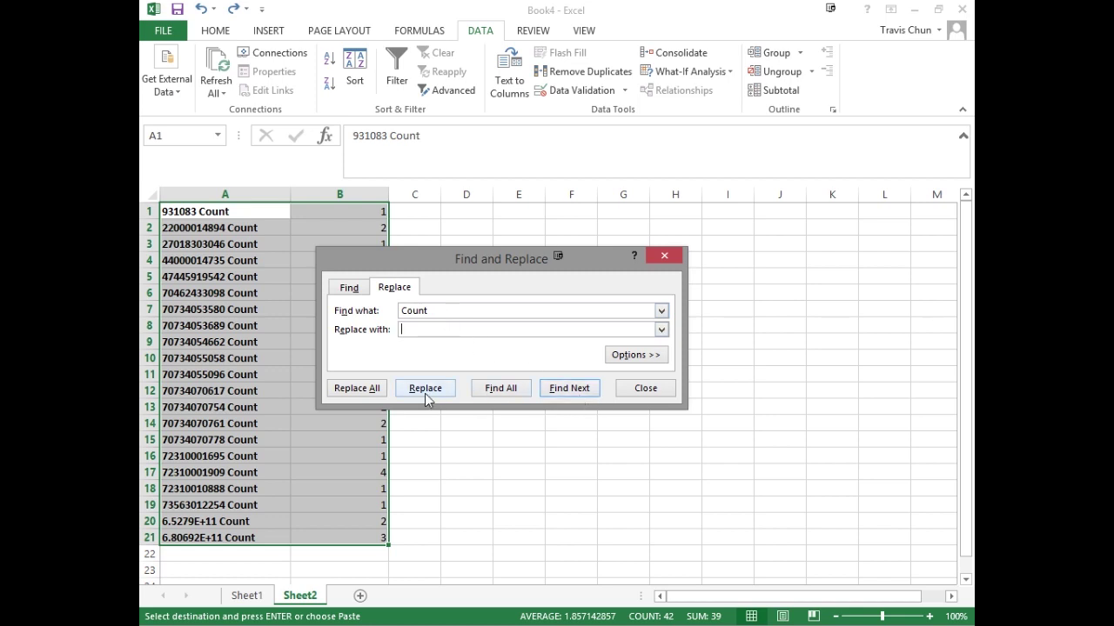
{"action": "left_click", "coordinate": [356, 396]}
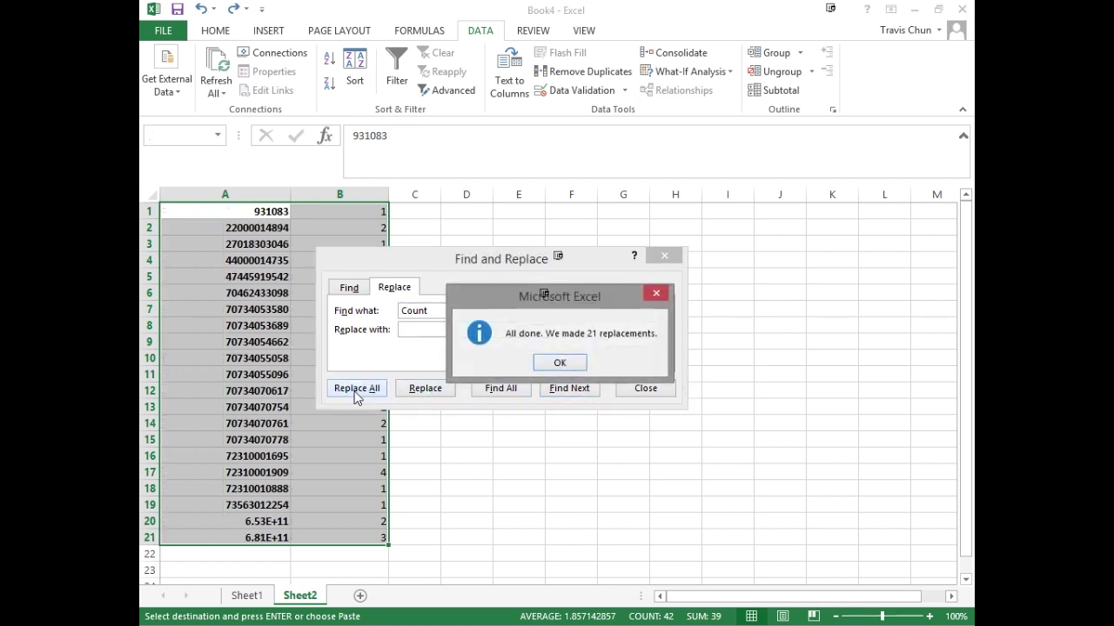
{"action": "left_click", "coordinate": [561, 368]}
{"action": "left_click", "coordinate": [646, 390]}
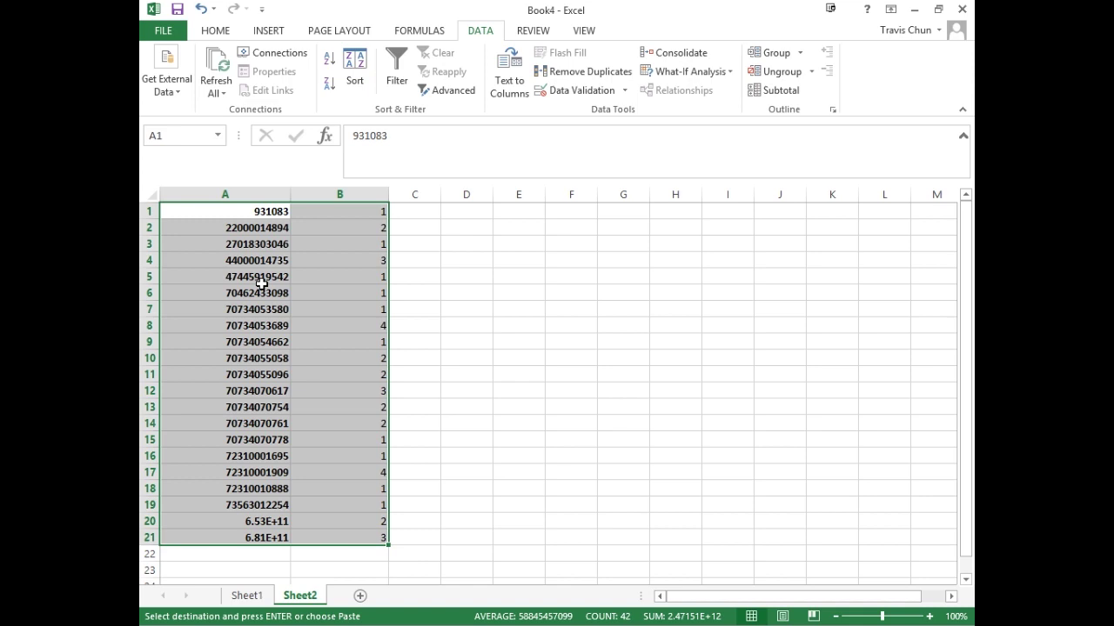
{"action": "key", "text": "ctrl+v"}
Step: Check the values in A20 and A21, then format column A as Text
{"action": "left_click", "coordinate": [270, 522]}
{"action": "left_click", "coordinate": [270, 535]}
{"action": "left_click", "coordinate": [270, 525]}
{"action": "left_click", "coordinate": [271, 534]}
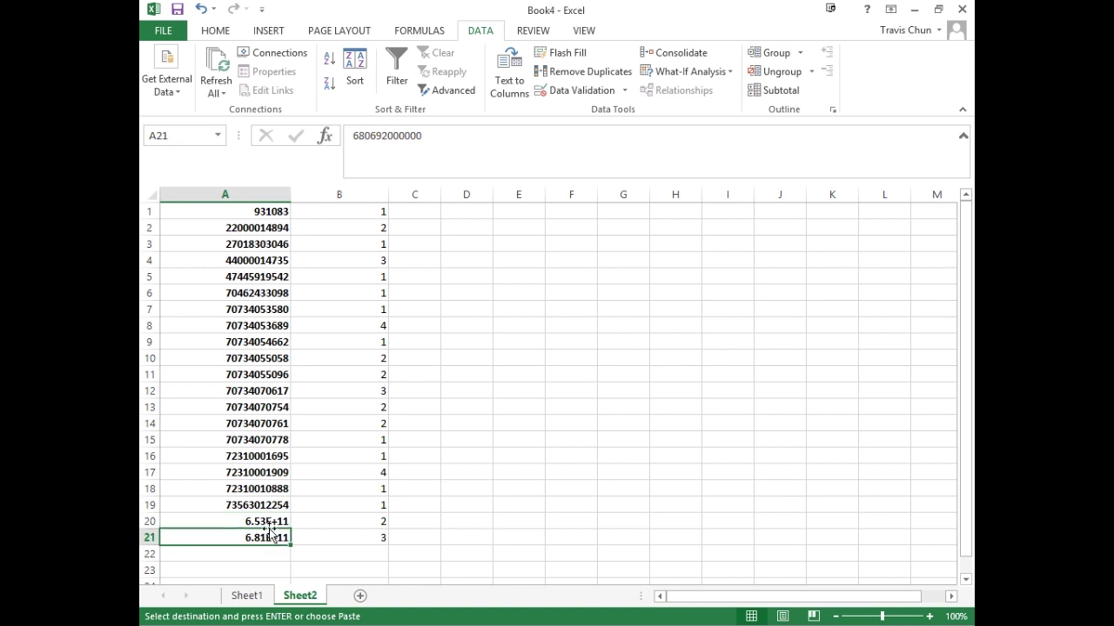
{"action": "left_click", "coordinate": [269, 522]}
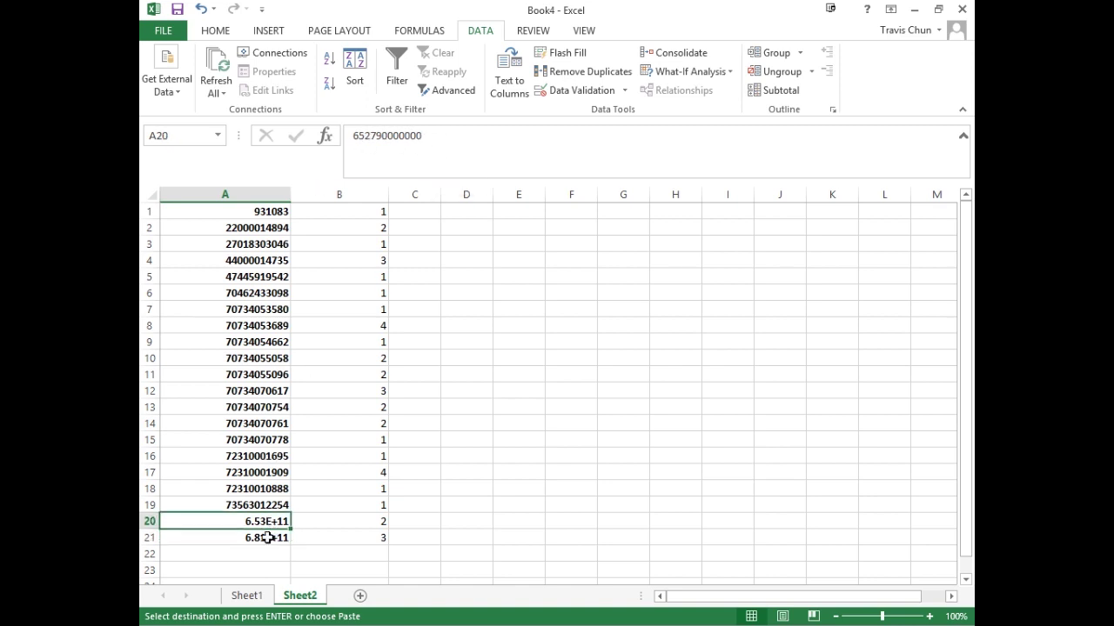
{"action": "left_click", "coordinate": [258, 184]}
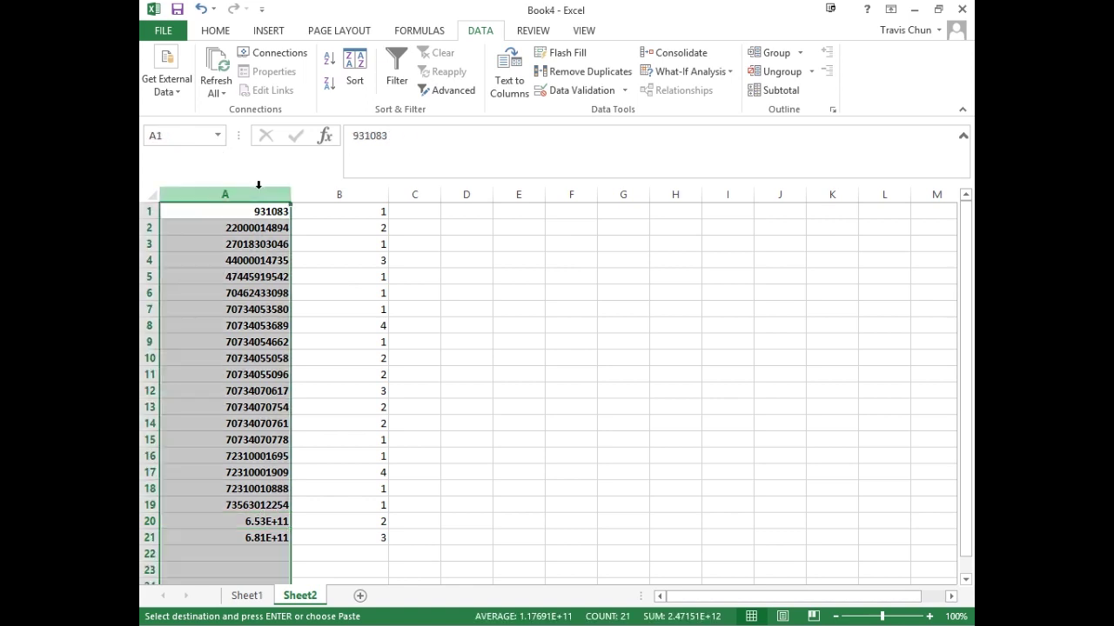
{"action": "right_click", "coordinate": [259, 199]}
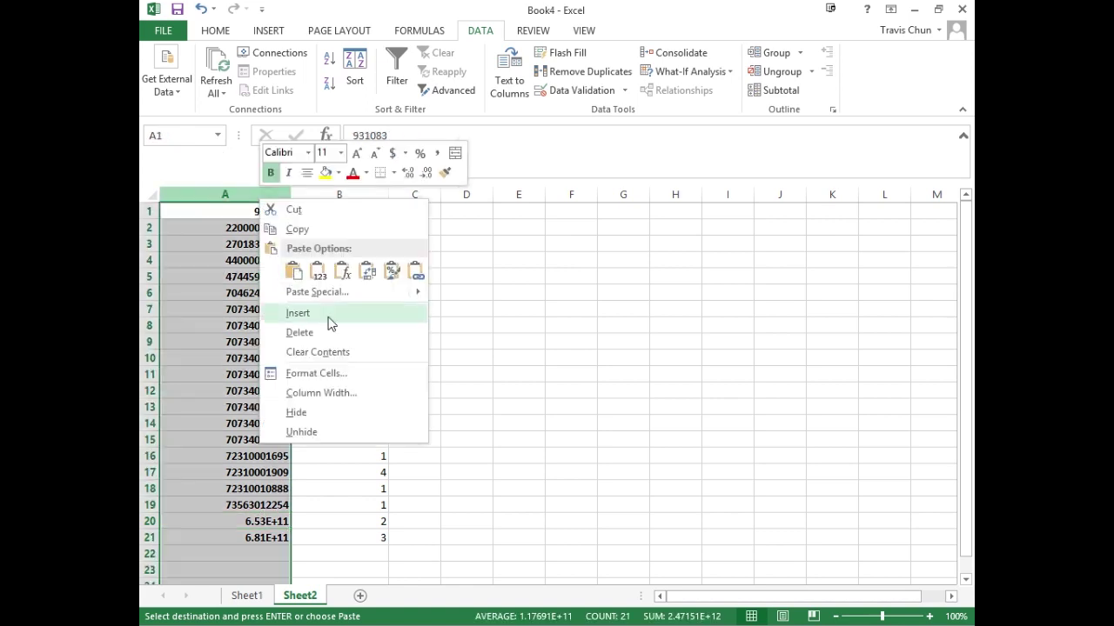
{"action": "left_click", "coordinate": [349, 375]}
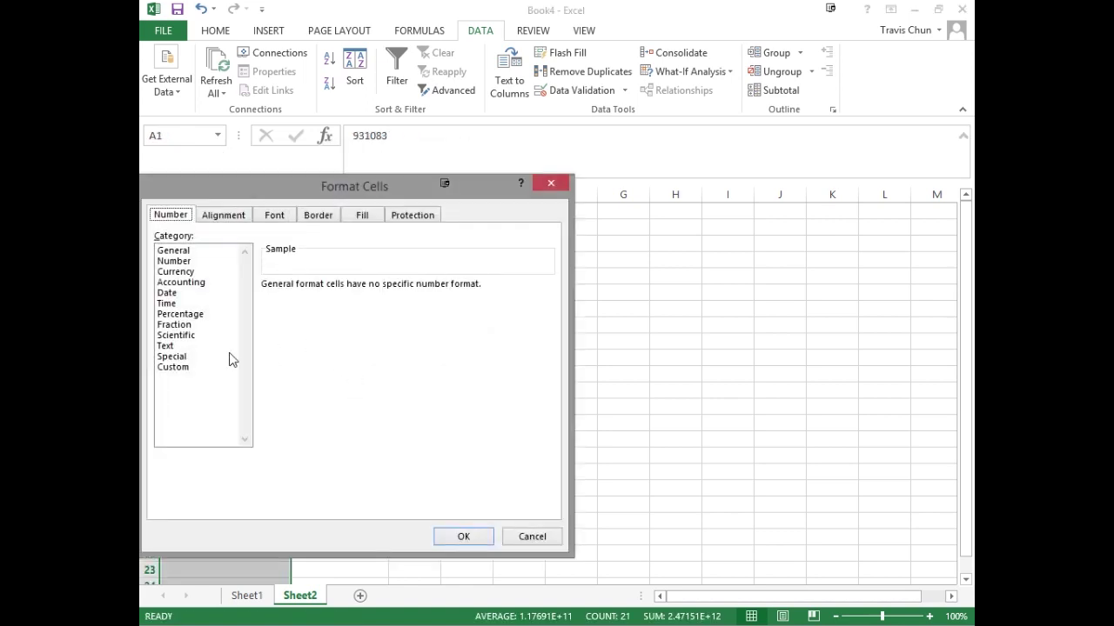
{"action": "left_click", "coordinate": [171, 347]}
{"action": "left_click", "coordinate": [462, 536]}
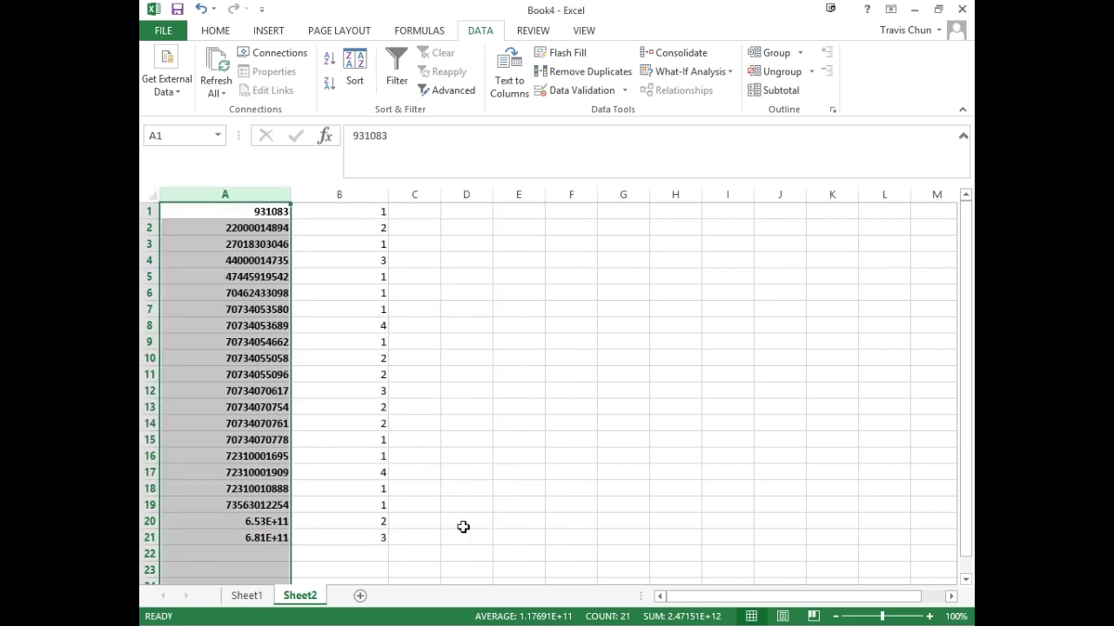
{"action": "left_click", "coordinate": [247, 524]}
{"action": "double_click", "coordinate": [248, 524]}
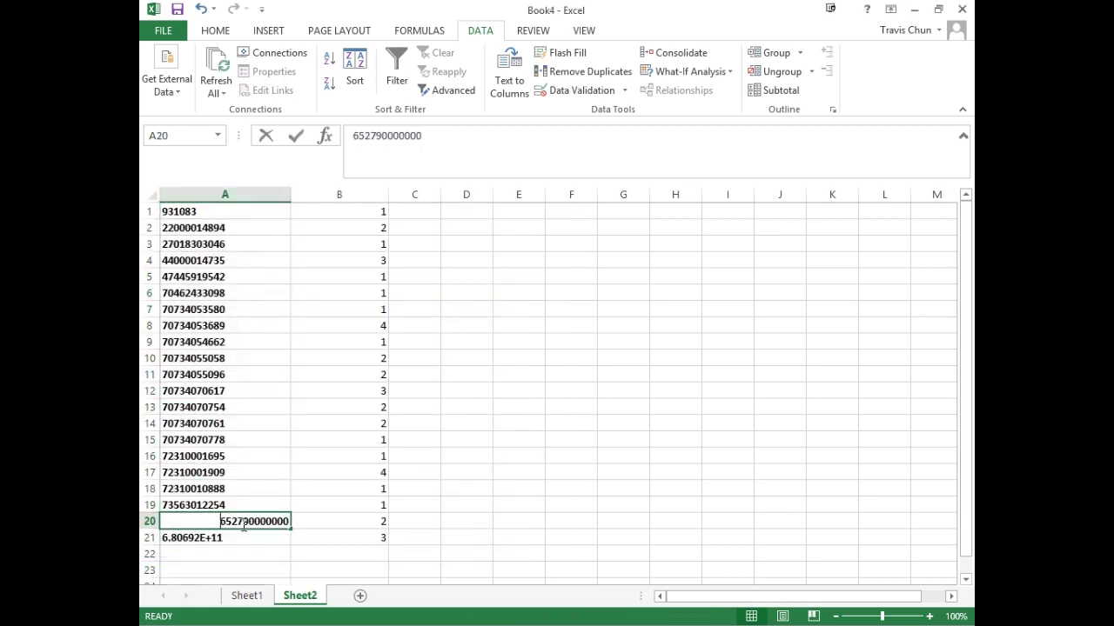
{"action": "left_click", "coordinate": [244, 539]}
{"action": "double_click", "coordinate": [245, 539]}
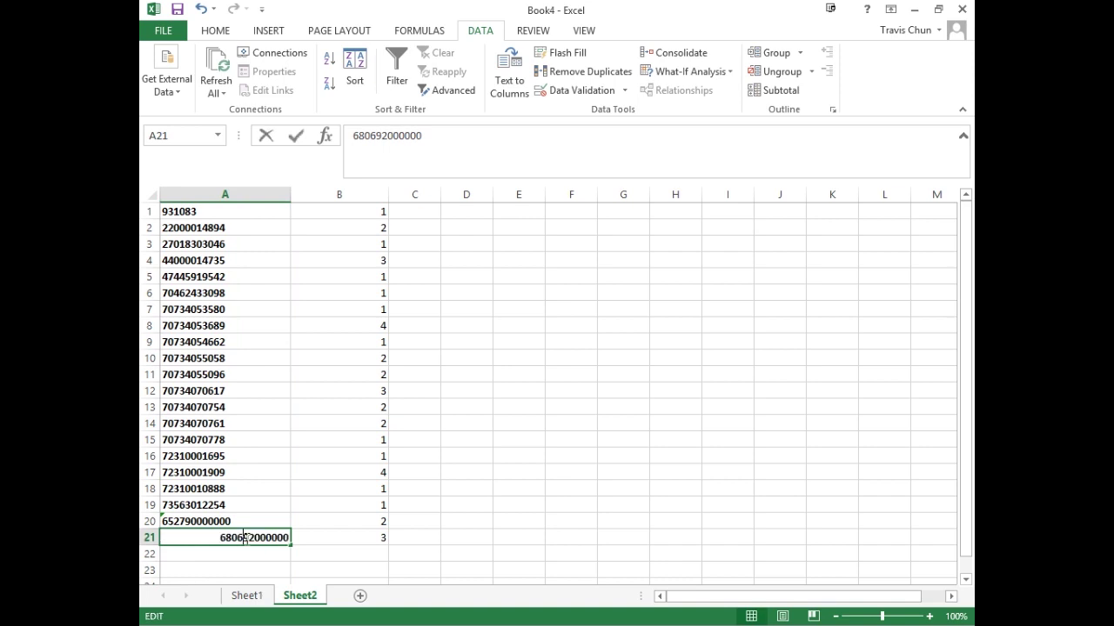
{"action": "left_click", "coordinate": [243, 520]}
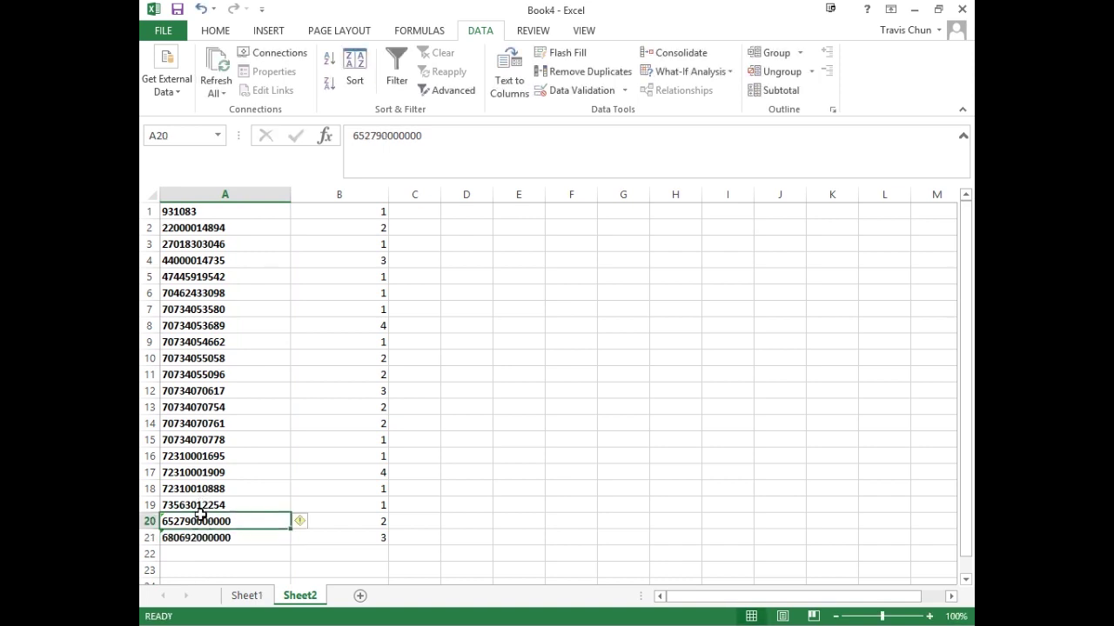
{"action": "left_click", "coordinate": [226, 230]}
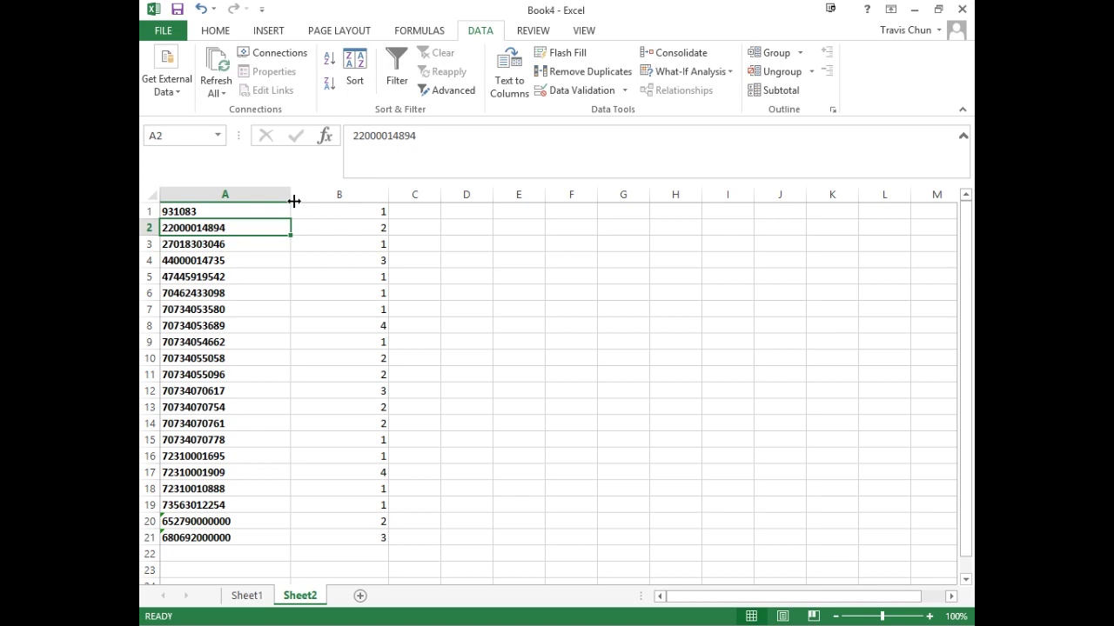
Step: Narrow columns A and B on Sheet2 to fit the part numbers and their counts
{"action": "left_click_drag", "start_coordinate": [291, 195], "coordinate": [269, 195]}
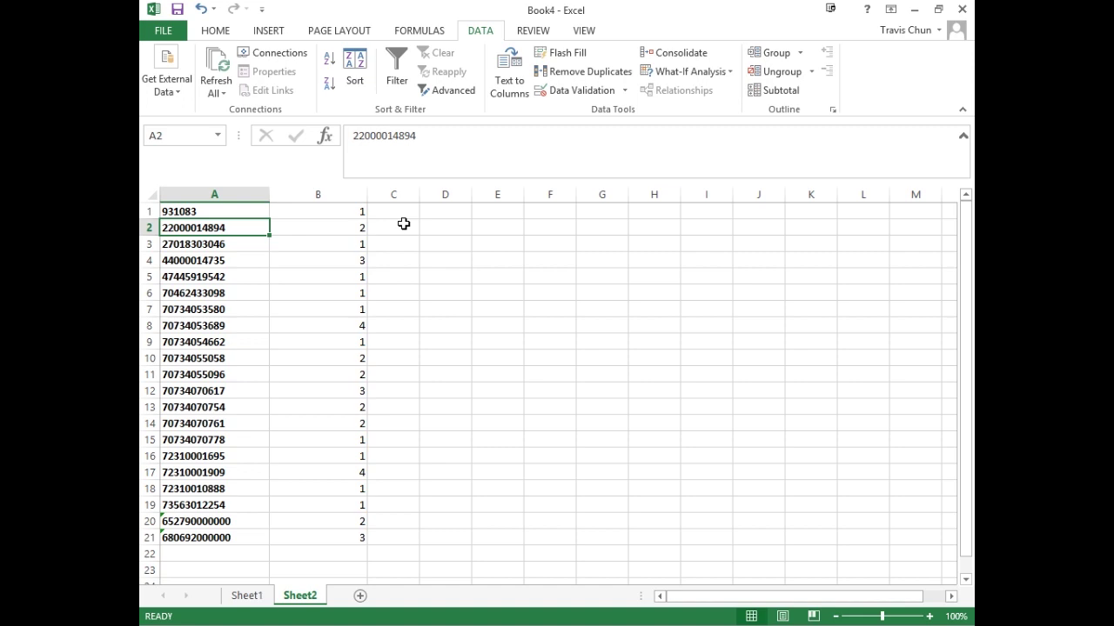
{"action": "left_click_drag", "start_coordinate": [363, 193], "coordinate": [364, 193]}
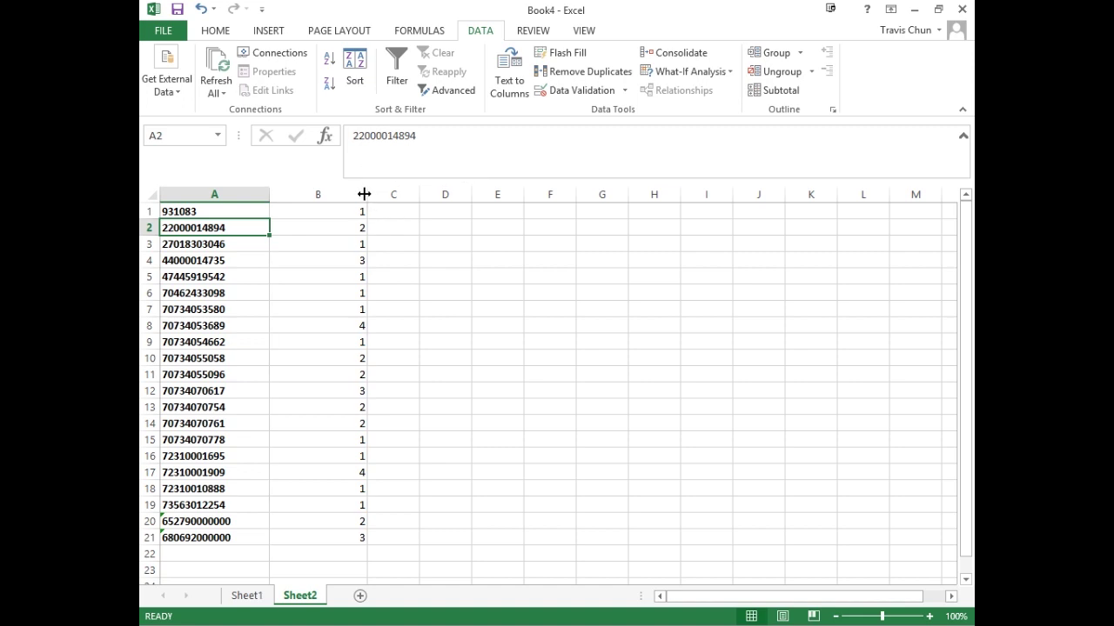